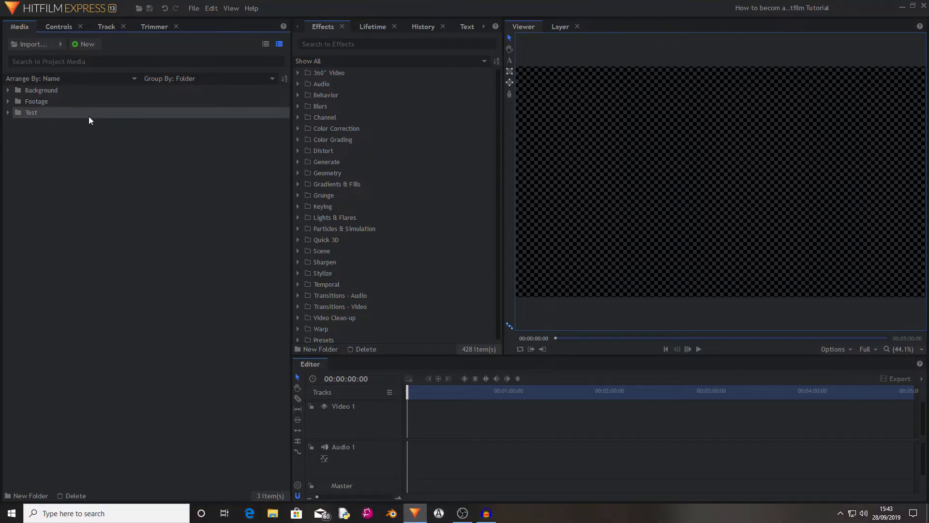
- Make a composite shot named "Ghosts!" from the DSC_0014.MOV clip in the Footage folder
{"action": "left_click", "coordinate": [9, 102]}
{"action": "left_click", "coordinate": [140, 138]}
{"action": "right_click", "coordinate": [132, 123]}
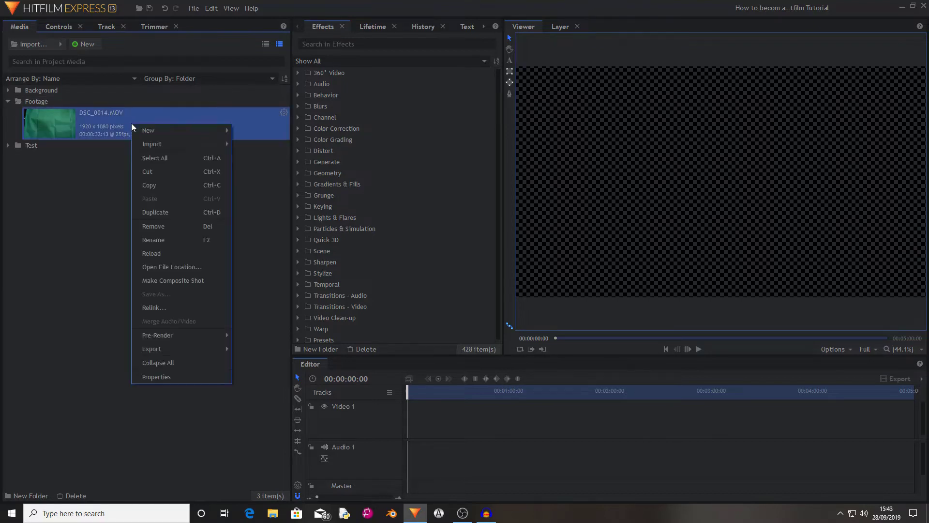
{"action": "left_click", "coordinate": [78, 119]}
{"action": "right_click", "coordinate": [104, 123]}
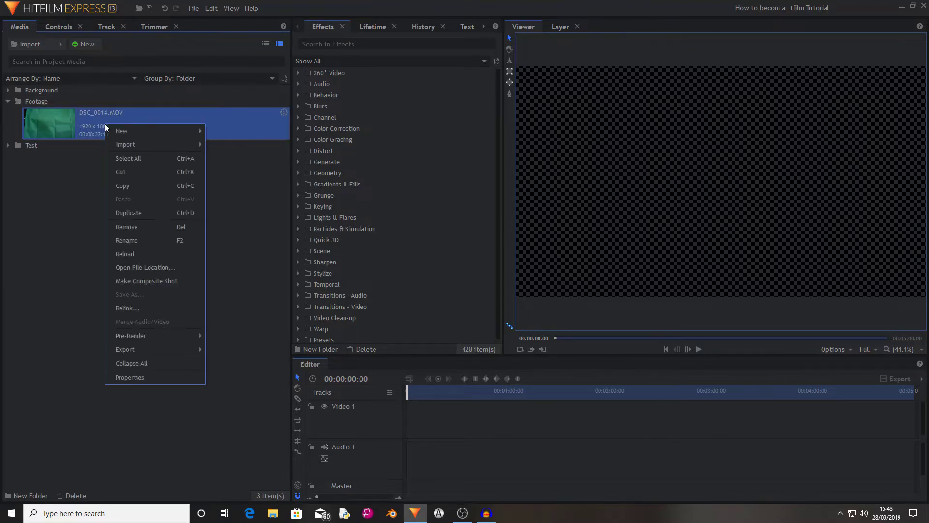
{"action": "left_click", "coordinate": [175, 283]}
{"action": "left_click_drag", "start_coordinate": [479, 122], "coordinate": [415, 119]}
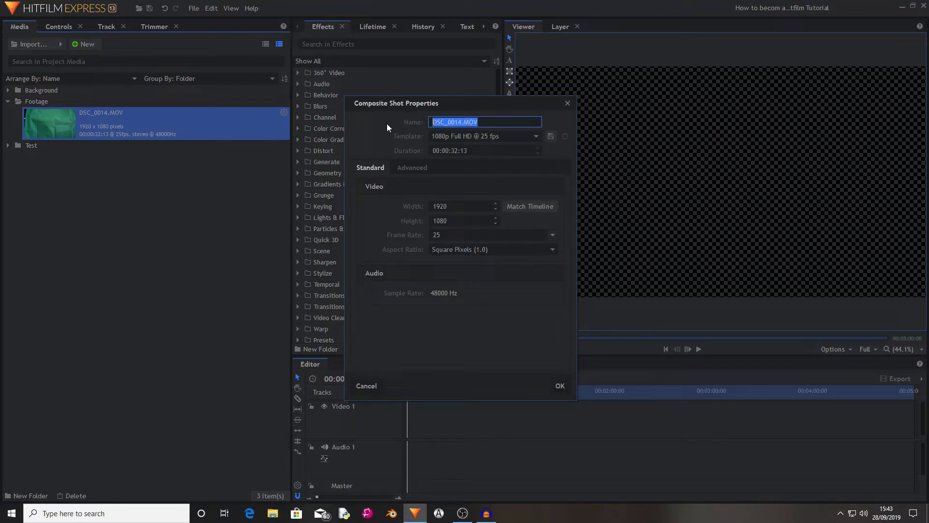
{"action": "type", "text": "Ghosts!"}
{"action": "left_click", "coordinate": [567, 388]}
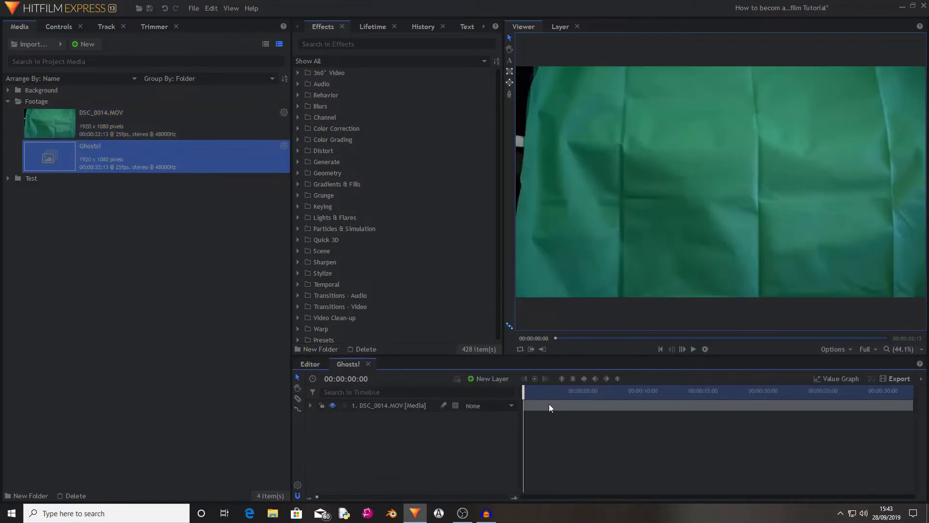
- Mute the DSC_0014.MOV layer in its layer properties
{"action": "left_click", "coordinate": [477, 407]}
{"action": "left_click", "coordinate": [58, 27]}
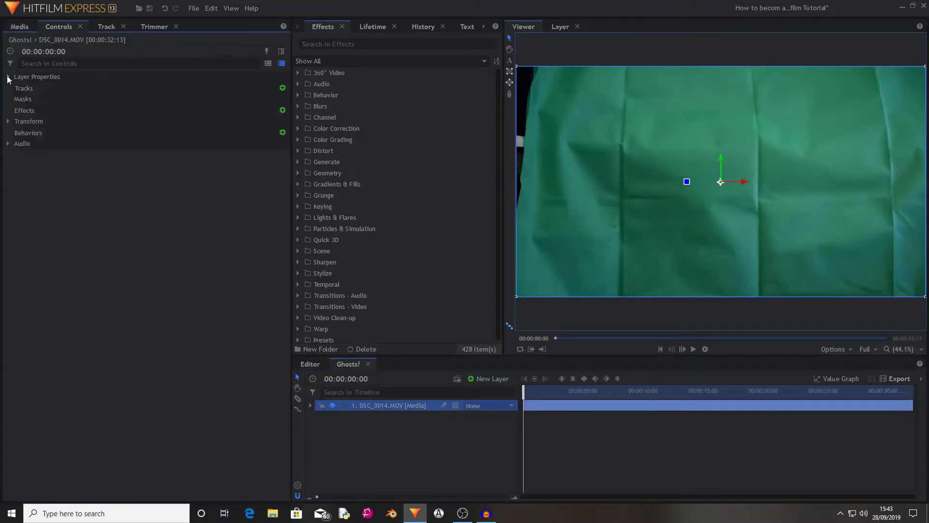
{"action": "left_click", "coordinate": [8, 77]}
{"action": "left_click", "coordinate": [259, 100]}
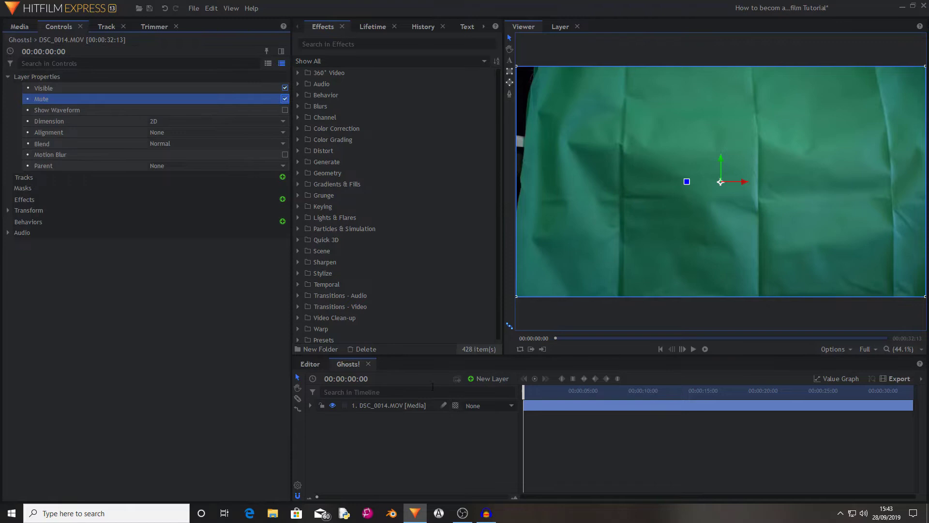
{"action": "left_click", "coordinate": [8, 76]}
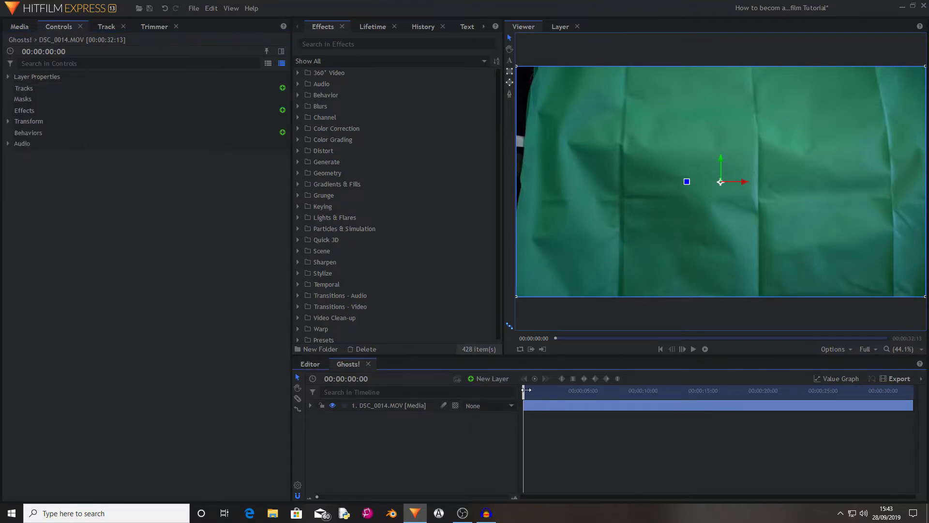
- Slice the clip at 00:00:09:04, delete the part before the cut and move the remainder to the start of the timeline
{"action": "left_click_drag", "start_coordinate": [526, 390], "coordinate": [639, 386]}
{"action": "left_click", "coordinate": [7, 76]}
{"action": "left_click", "coordinate": [285, 99]}
{"action": "left_click", "coordinate": [631, 388]}
{"action": "left_click", "coordinate": [633, 388]}
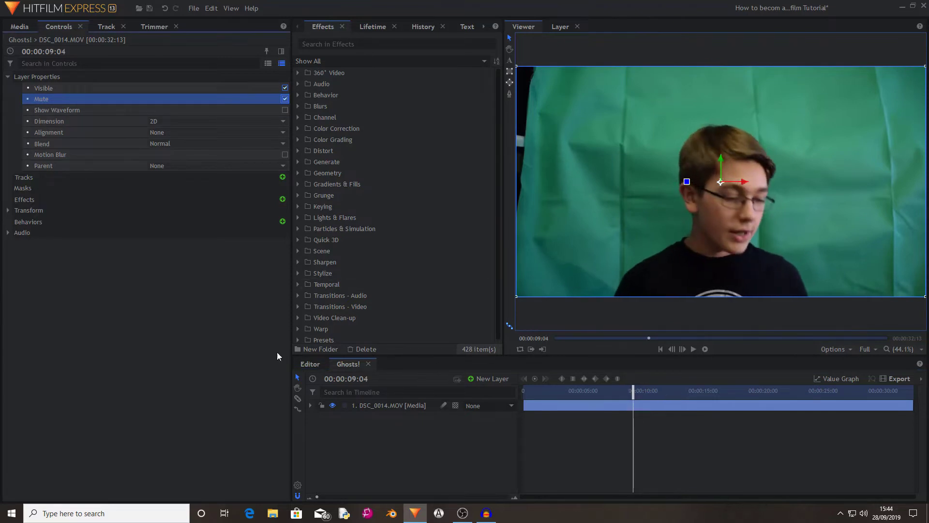
{"action": "left_click", "coordinate": [297, 398]}
{"action": "left_click", "coordinate": [633, 405]}
{"action": "left_click", "coordinate": [298, 377]}
{"action": "left_click", "coordinate": [605, 405]}
{"action": "key", "text": "Delete"}
{"action": "left_click_drag", "start_coordinate": [660, 406], "coordinate": [549, 406]}
- Trim the clip's end to 00:00:18:19 and set the composite shot's duration to 00:00:18:19
{"action": "left_click_drag", "start_coordinate": [635, 389], "coordinate": [752, 385]}
{"action": "left_click_drag", "start_coordinate": [801, 407], "coordinate": [749, 407]}
{"action": "left_click", "coordinate": [346, 379]}
{"action": "key", "text": "ctrl+c"}
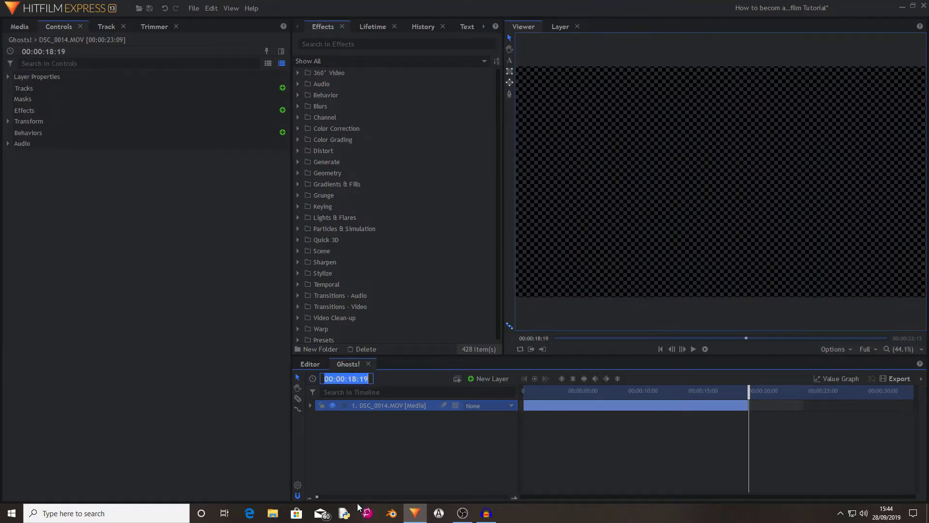
{"action": "left_click", "coordinate": [298, 485]}
{"action": "left_click", "coordinate": [450, 149]}
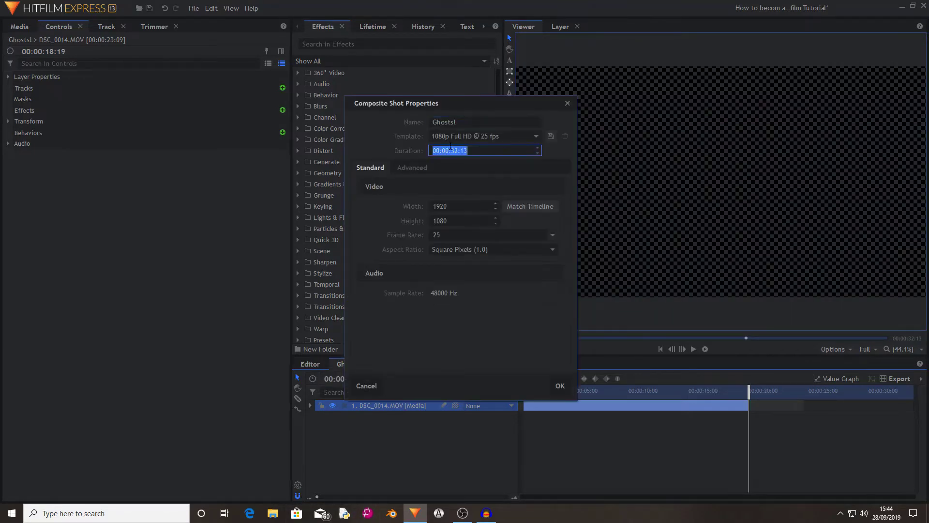
{"action": "key", "text": "ctrl+v"}
{"action": "key", "text": "Return"}
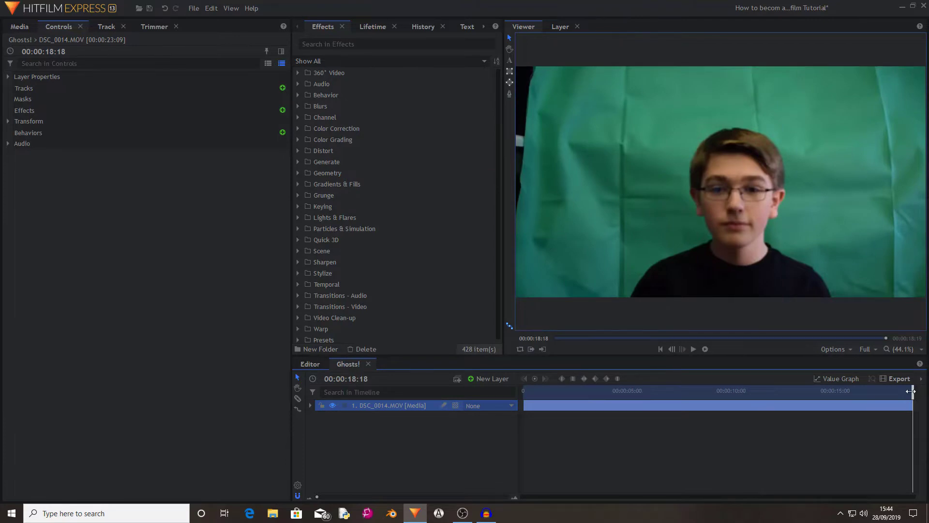
- Return the playhead to the start of the timeline and save the project
{"action": "key", "text": "Home"}
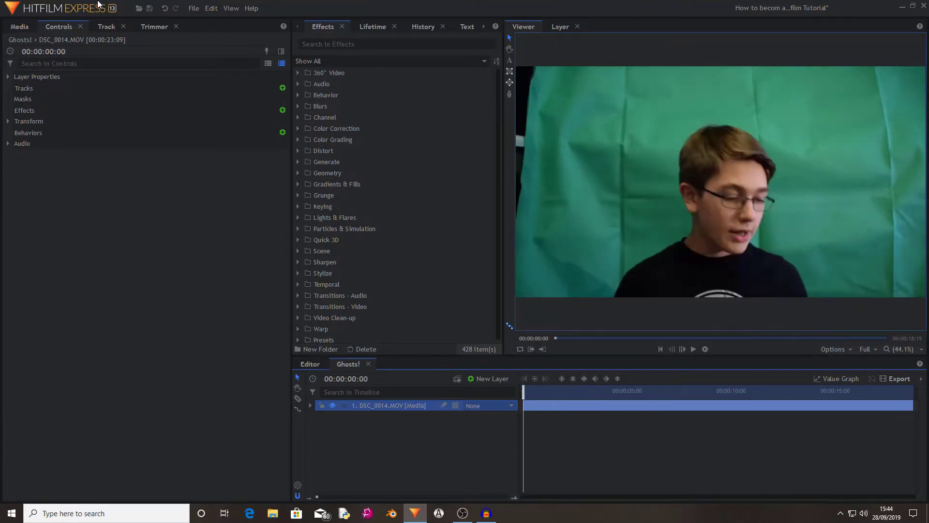
{"action": "left_click", "coordinate": [150, 8]}
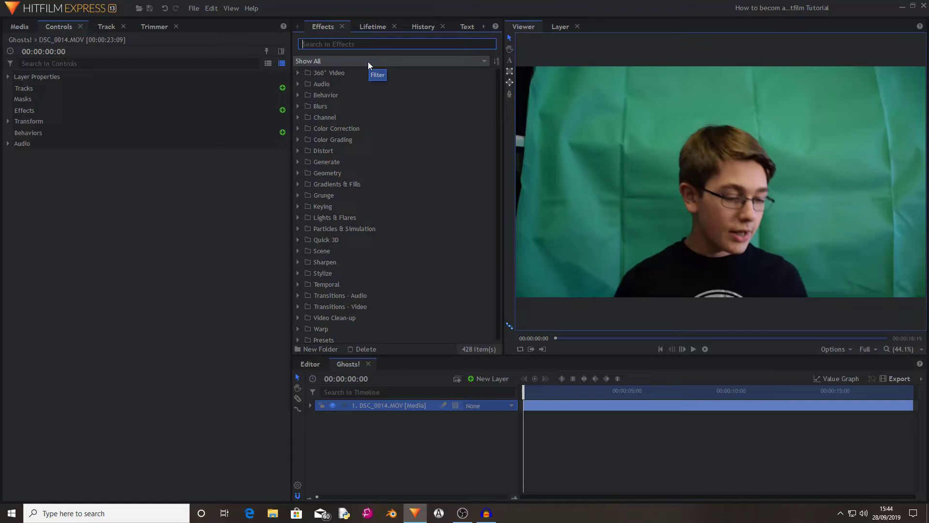
- Find the Hue & RGB Key effect, apply it to the DSC_0014.MOV layer and expand its settings
{"action": "type", "text": "hUE A"}
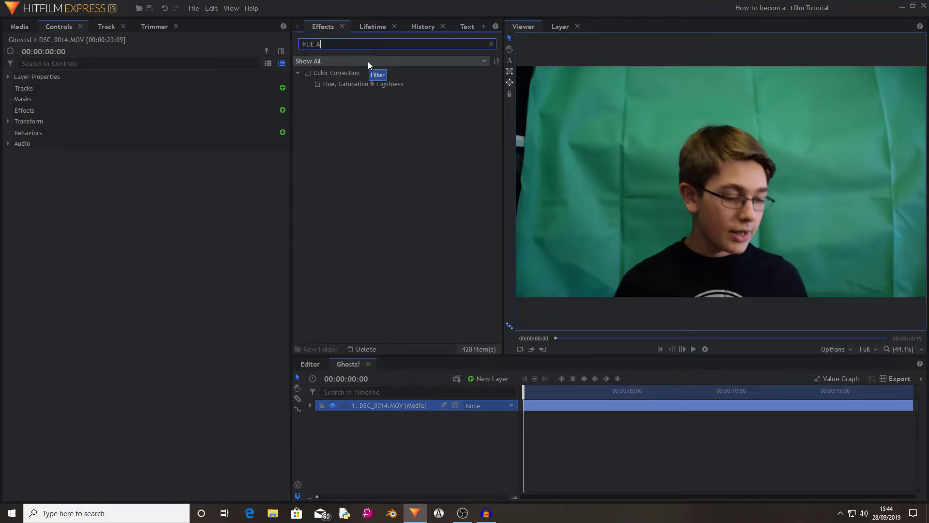
{"action": "key", "text": "BackSpace"}
{"action": "type", "text": "rgb"}
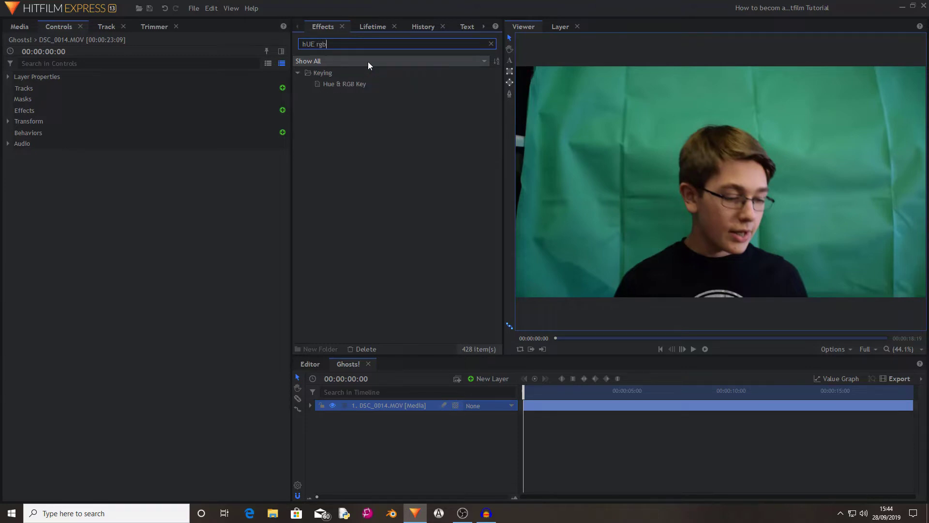
{"action": "left_click_drag", "start_coordinate": [363, 85], "coordinate": [413, 404]}
{"action": "left_click", "coordinate": [18, 121]}
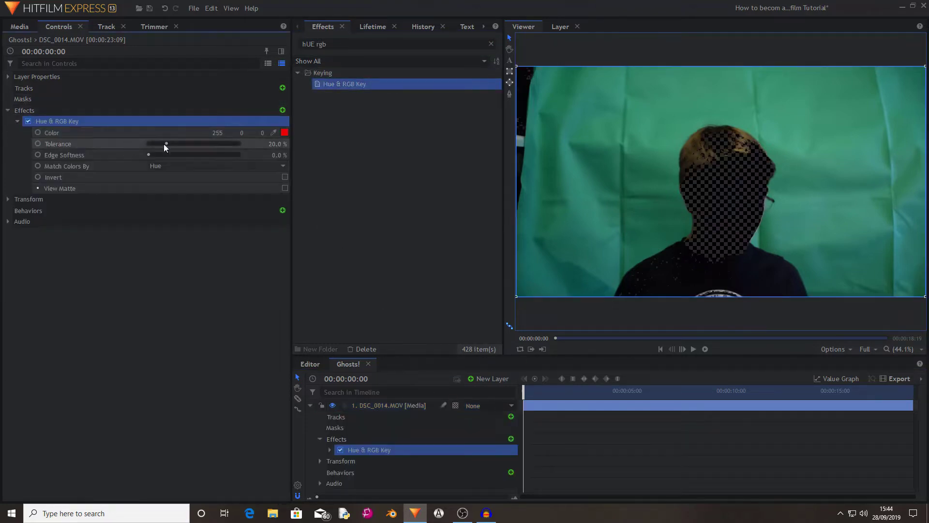
- Sample the green backdrop beside the person as the key color and set the key's Tolerance to 10%
{"action": "left_click", "coordinate": [273, 132]}
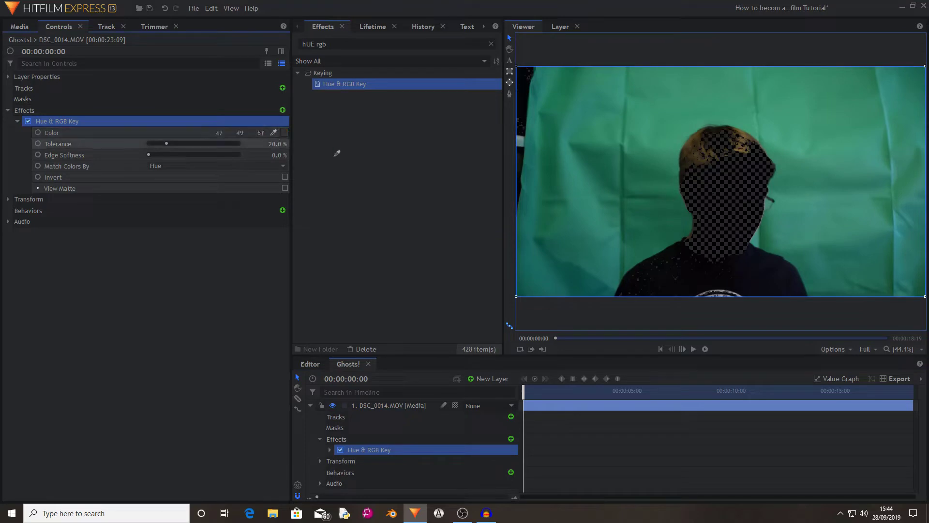
{"action": "left_click", "coordinate": [815, 181]}
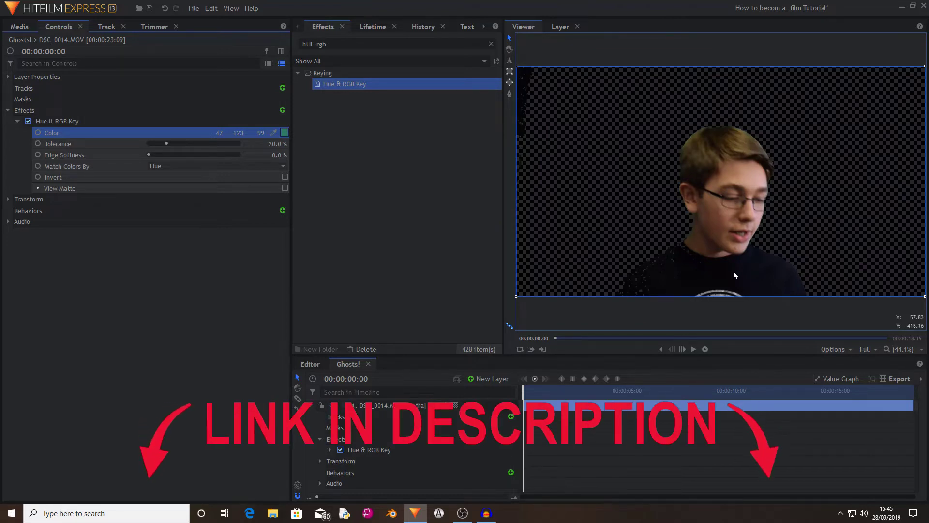
{"action": "left_click_drag", "start_coordinate": [166, 143], "coordinate": [157, 143]}
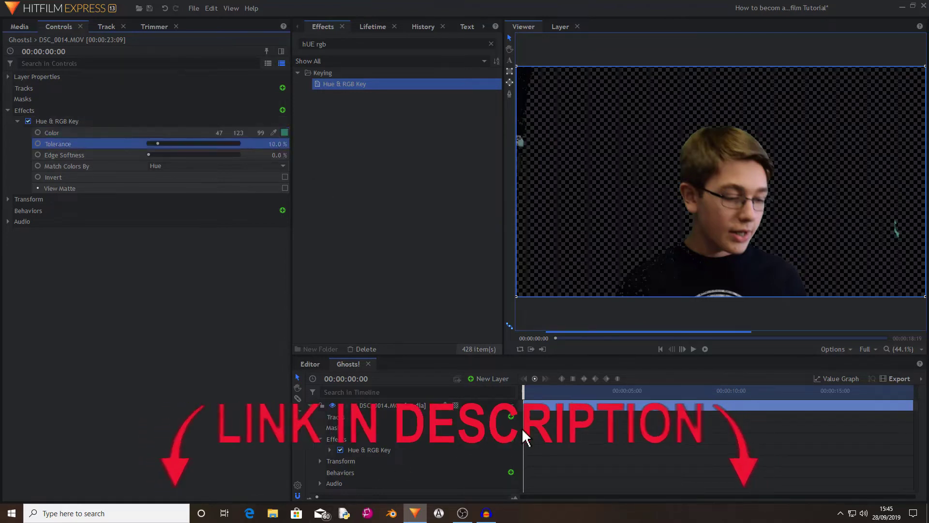
{"action": "left_click", "coordinate": [135, 200]}
{"action": "left_click", "coordinate": [411, 408]}
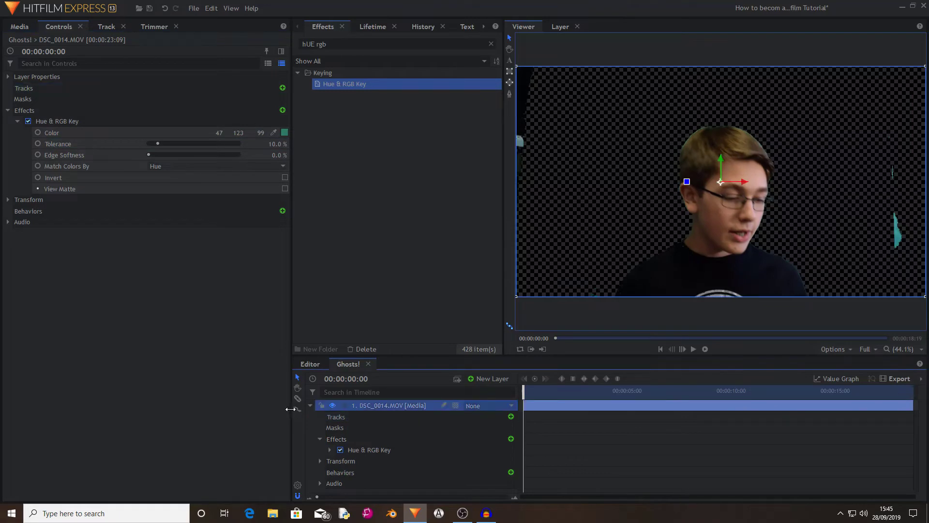
{"action": "left_click", "coordinate": [311, 406]}
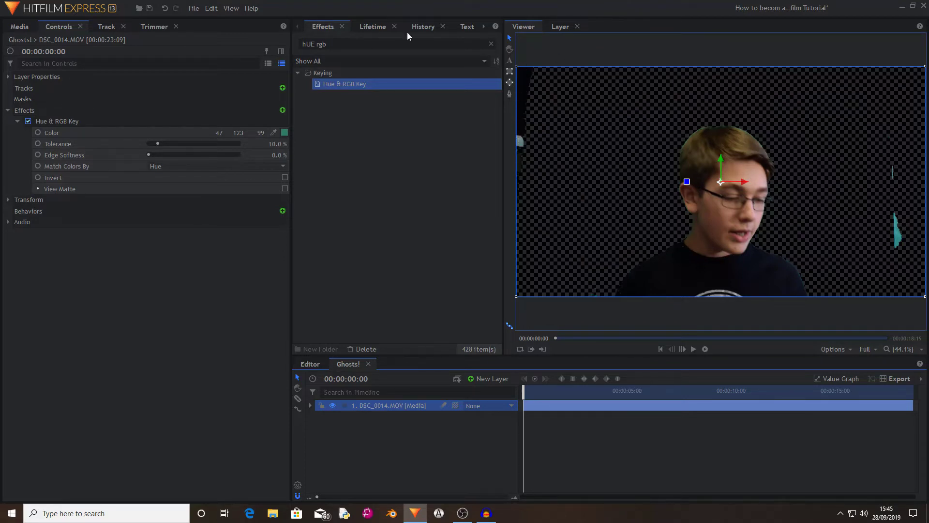
- Draw a rectangular mask around the person that cuts off the leftover backdrop patches at both sides of the frame
{"action": "left_click", "coordinate": [511, 71]}
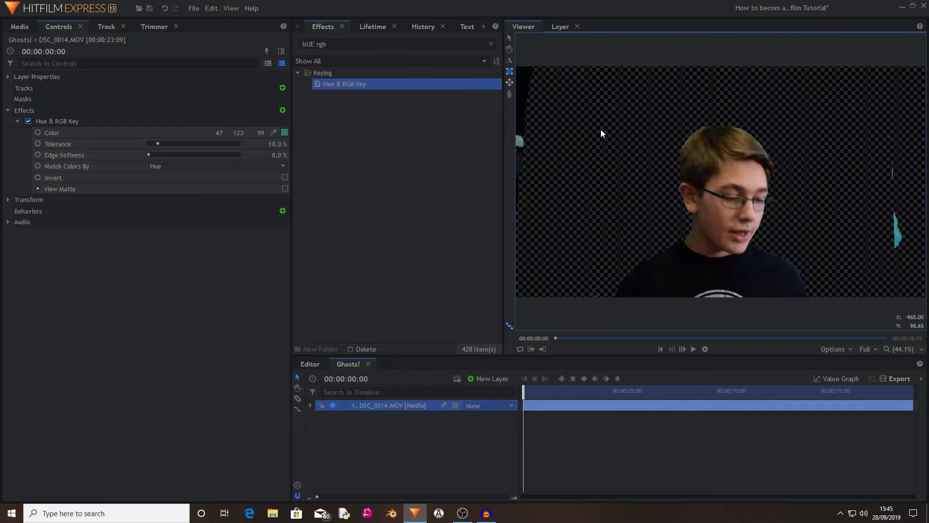
{"action": "left_click_drag", "start_coordinate": [562, 55], "coordinate": [890, 342]}
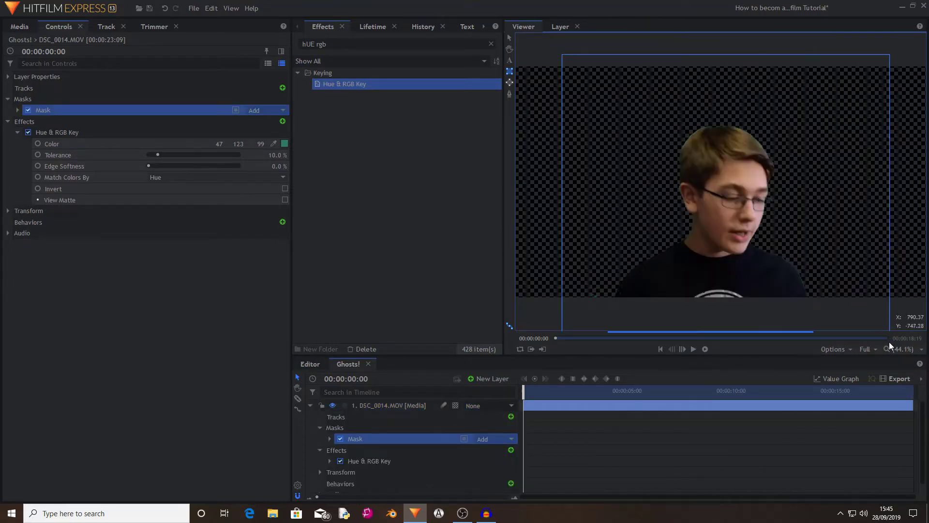
{"action": "left_click", "coordinate": [398, 405]}
{"action": "left_click", "coordinate": [310, 405]}
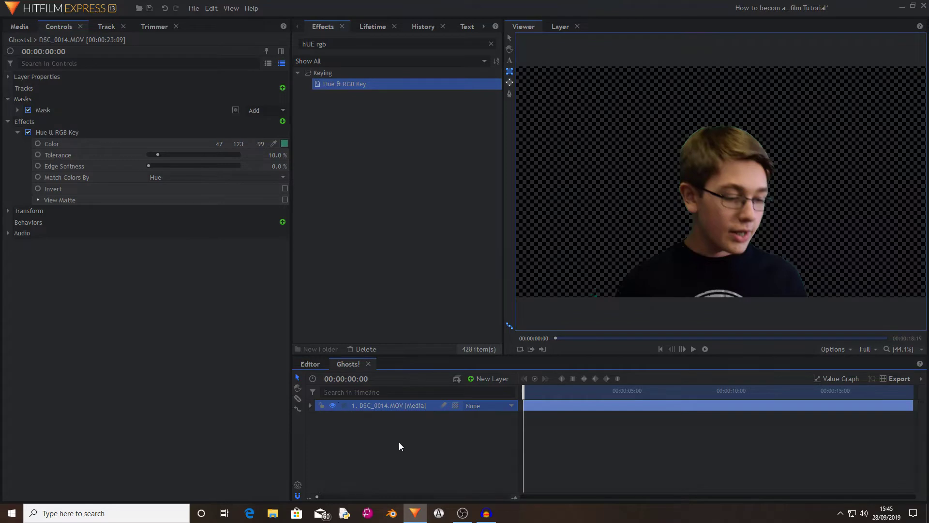
{"action": "left_click", "coordinate": [399, 442]}
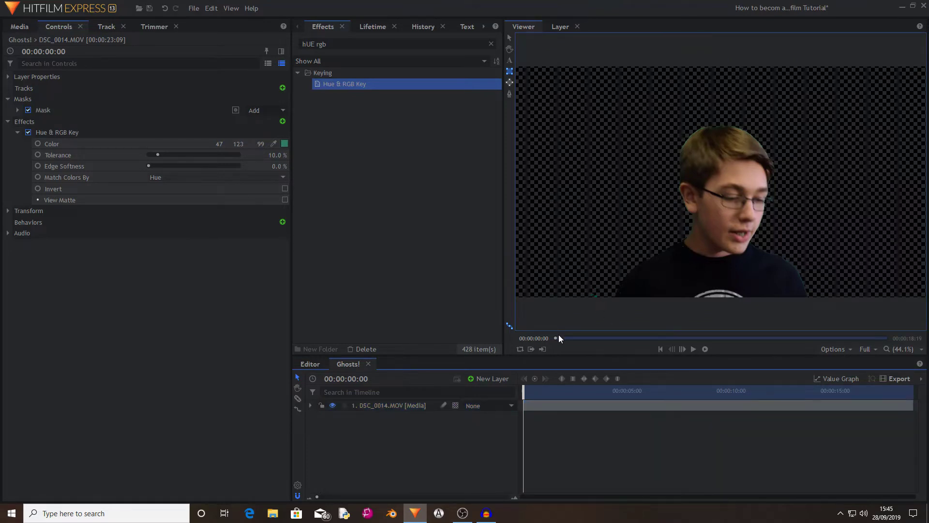
{"action": "left_click", "coordinate": [420, 407]}
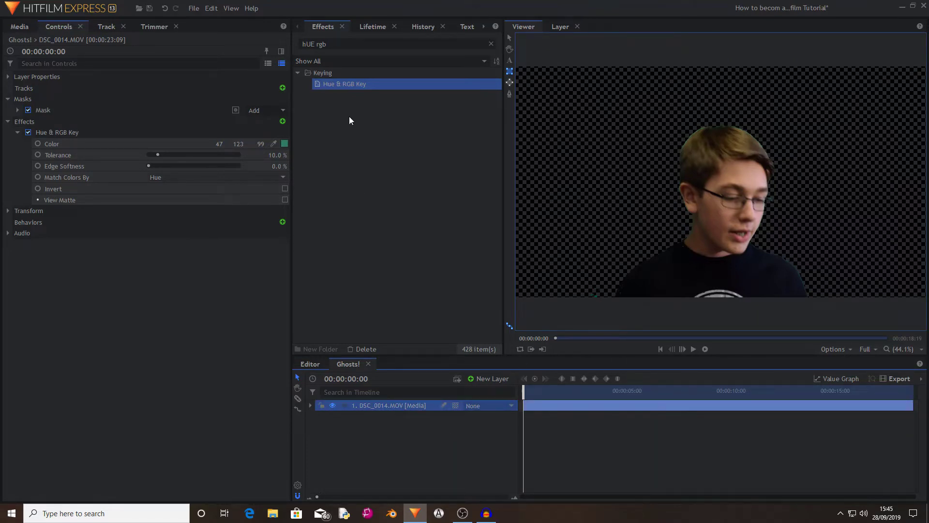
- Find the Spill Removal effect and apply it to the keyed DSC_0014.MOV layer
{"action": "left_click", "coordinate": [343, 44]}
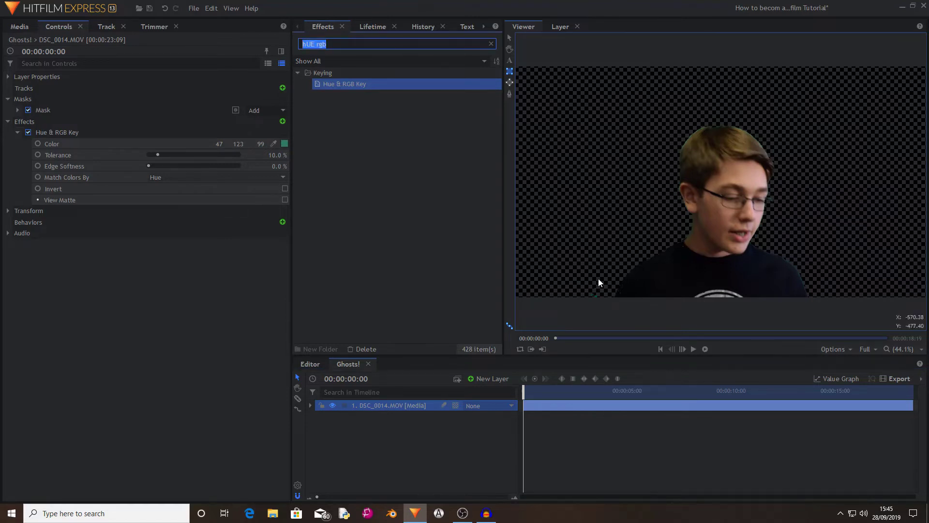
{"action": "scroll", "coordinate": [599, 281], "scroll_direction": "up", "scroll_amount": 5}
{"action": "scroll", "coordinate": [639, 278], "scroll_direction": "down", "scroll_amount": 4}
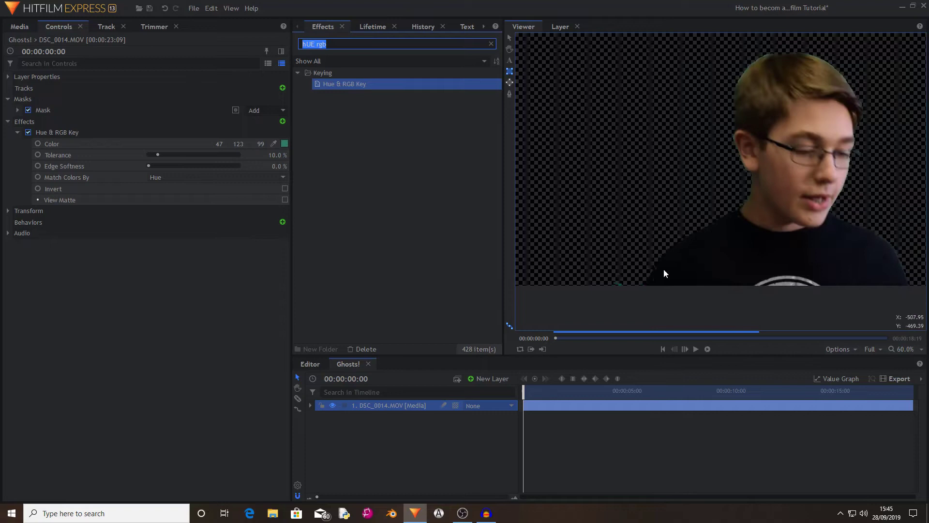
{"action": "left_click", "coordinate": [922, 349]}
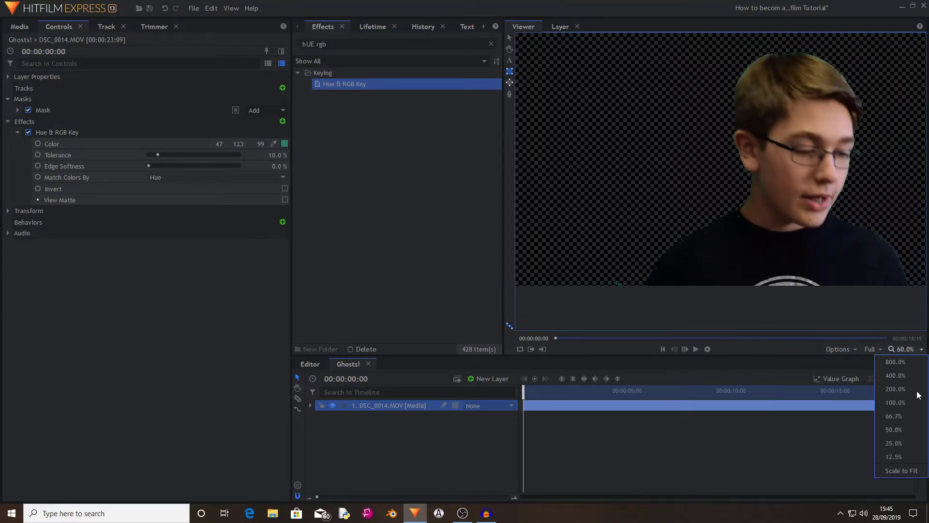
{"action": "left_click", "coordinate": [899, 469]}
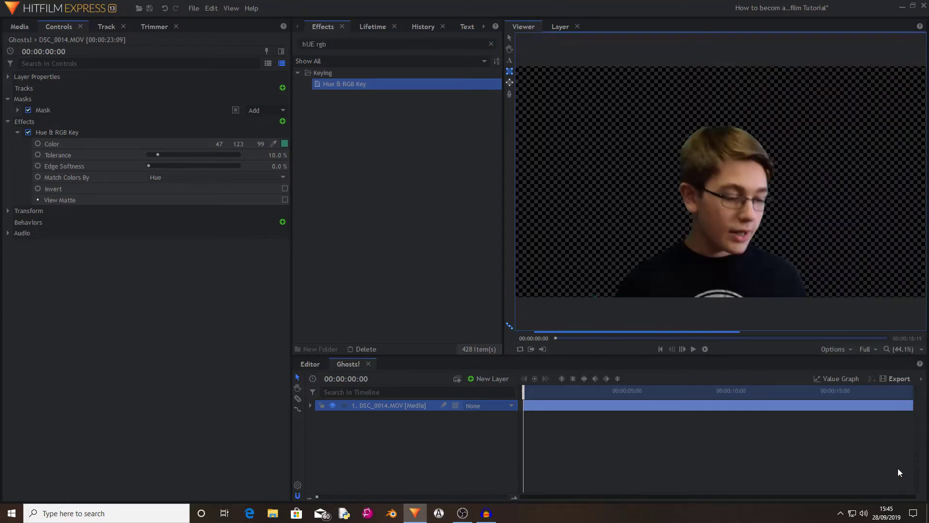
{"action": "left_click", "coordinate": [354, 46]}
{"action": "key", "text": "BackSpace"}
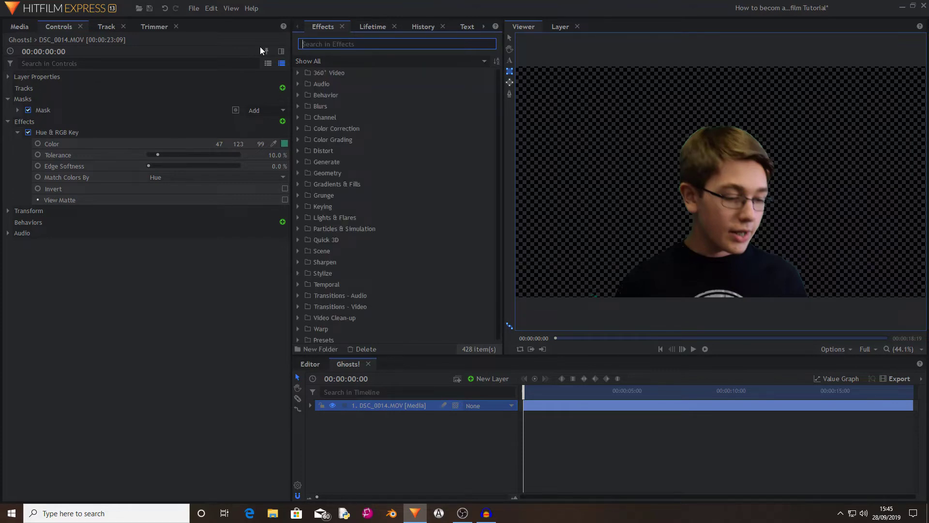
{"action": "type", "text": "Spill"}
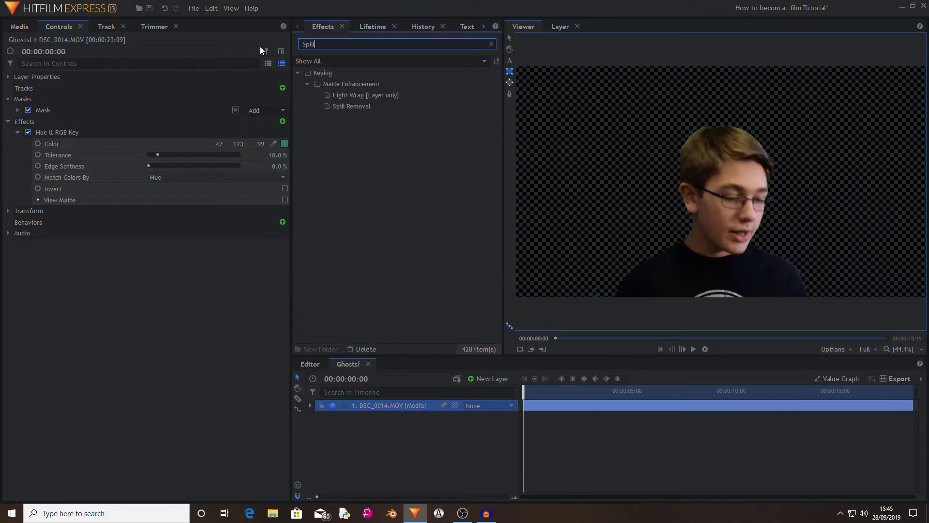
{"action": "left_click_drag", "start_coordinate": [373, 106], "coordinate": [391, 401]}
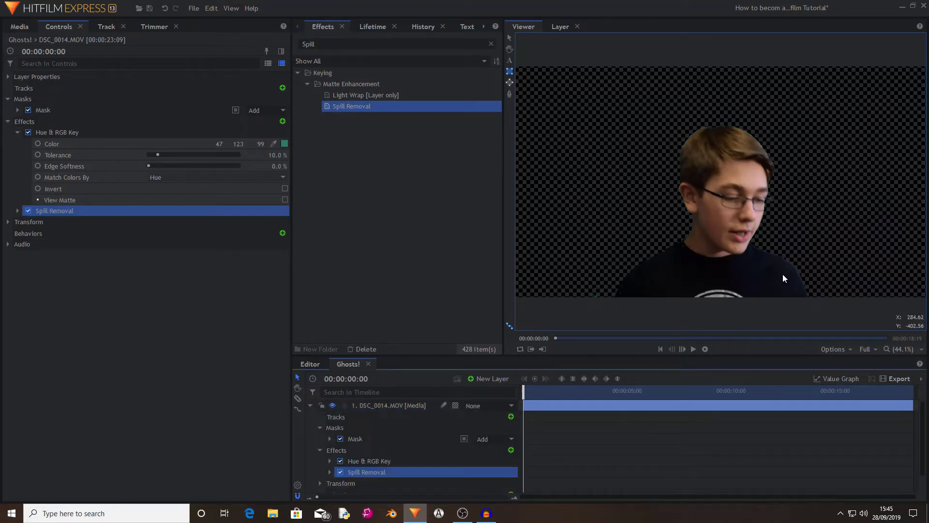
- Find the Matte Cleaner effect and apply it to the DSC_0014.MOV layer
{"action": "left_click", "coordinate": [310, 44]}
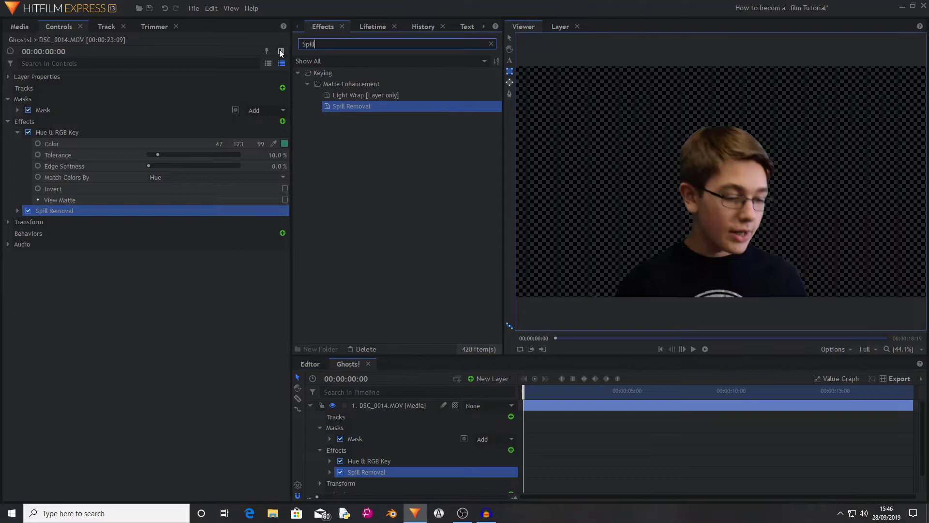
{"action": "key", "text": "BackSpace"}
{"action": "key", "text": "BackSpace"}
{"action": "key", "text": "BackSpace"}
{"action": "key", "text": "BackSpace"}
{"action": "key", "text": "BackSpace"}
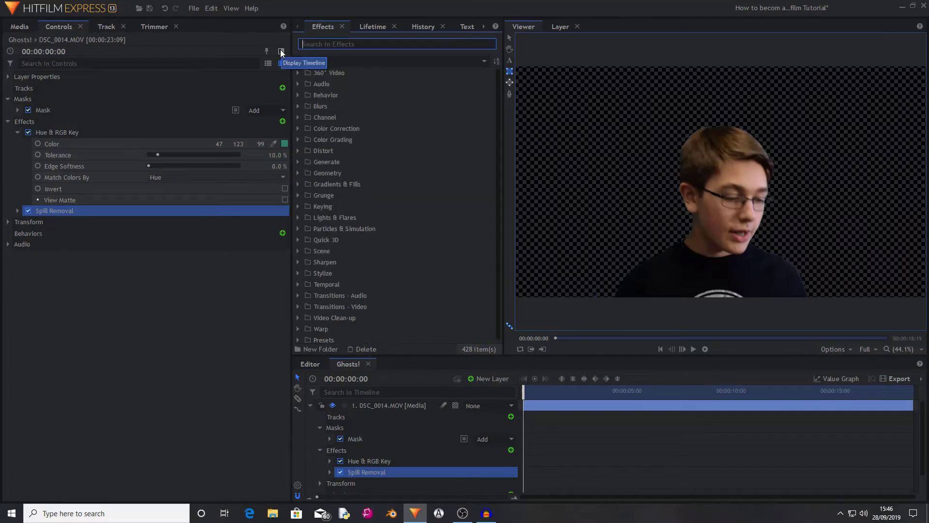
{"action": "type", "text": "matte"}
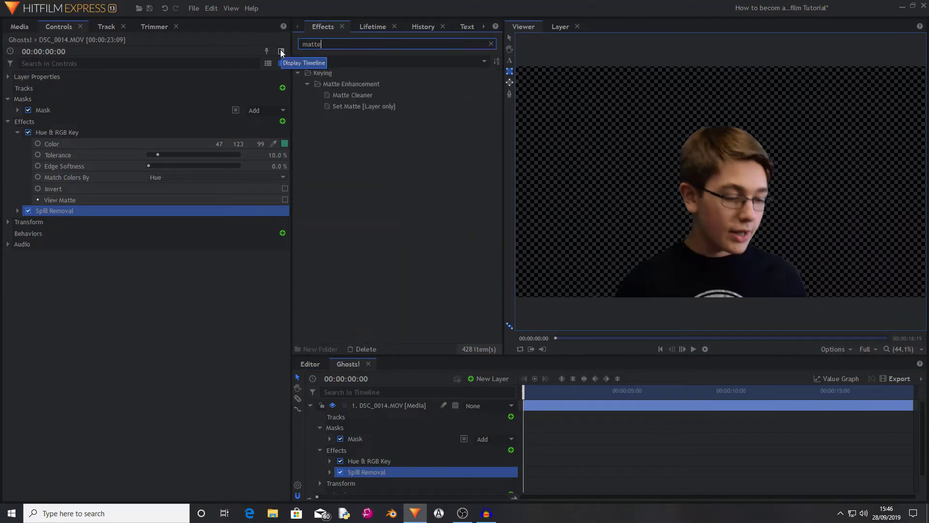
{"action": "left_click_drag", "start_coordinate": [370, 95], "coordinate": [393, 405]}
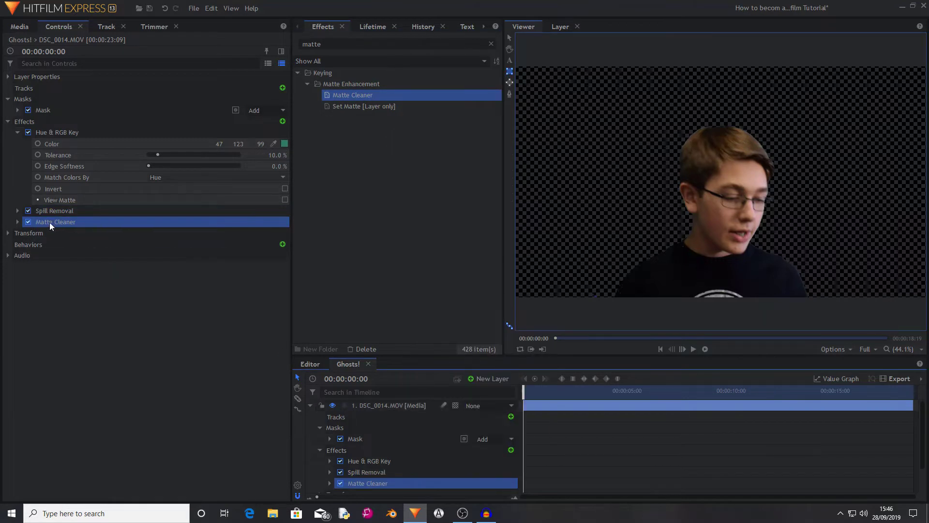
- Set the Matte Cleaner's Smooth to 5 px and collapse the settings of the Matte Cleaner and Hue & RGB Key effects
{"action": "left_click", "coordinate": [17, 222]}
{"action": "left_click", "coordinate": [271, 233]}
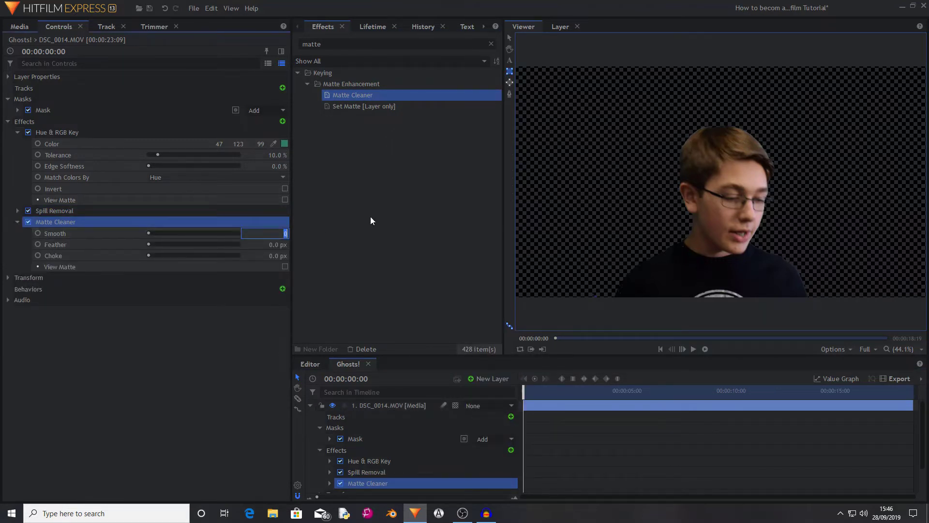
{"action": "type", "text": "5"}
{"action": "key", "text": "Return"}
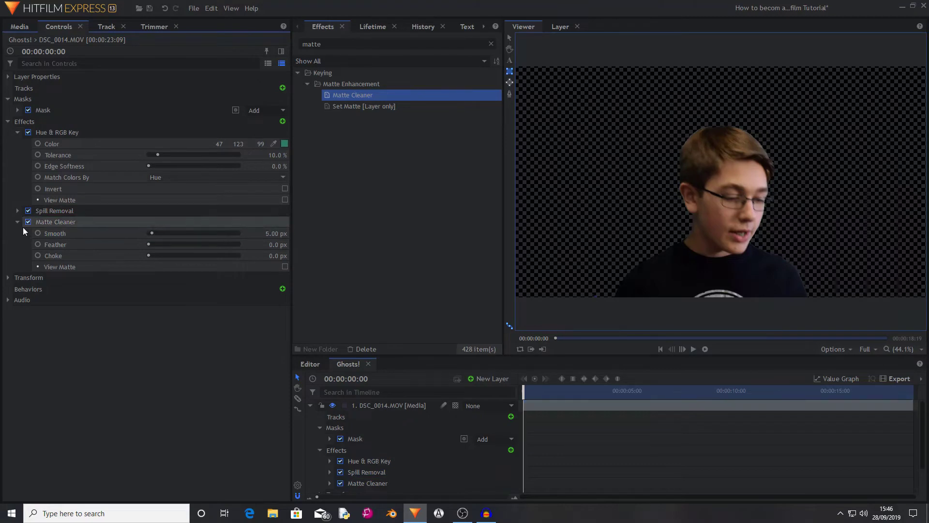
{"action": "left_click", "coordinate": [19, 222]}
{"action": "left_click", "coordinate": [18, 132]}
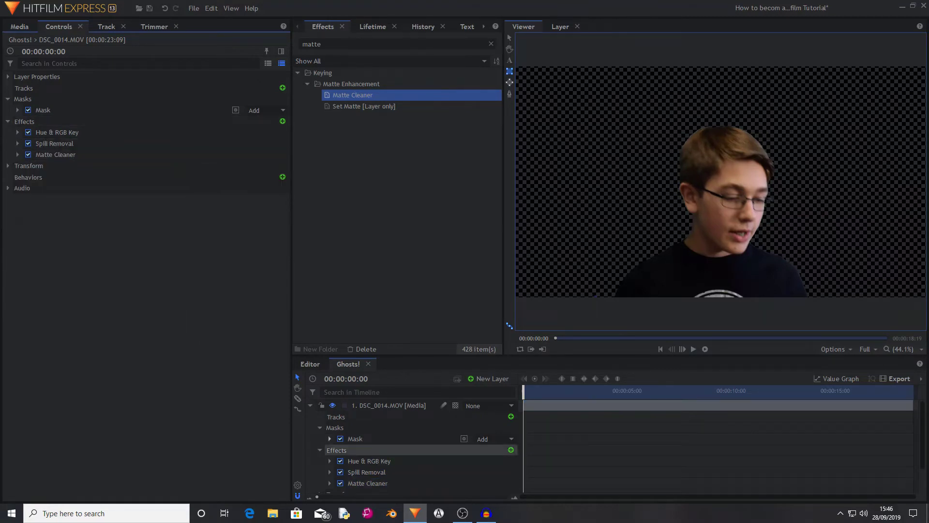
- Add Background.jpg from the Background media folder beneath the DSC_0014.MOV layer and hide this background layer
{"action": "left_click", "coordinate": [310, 405]}
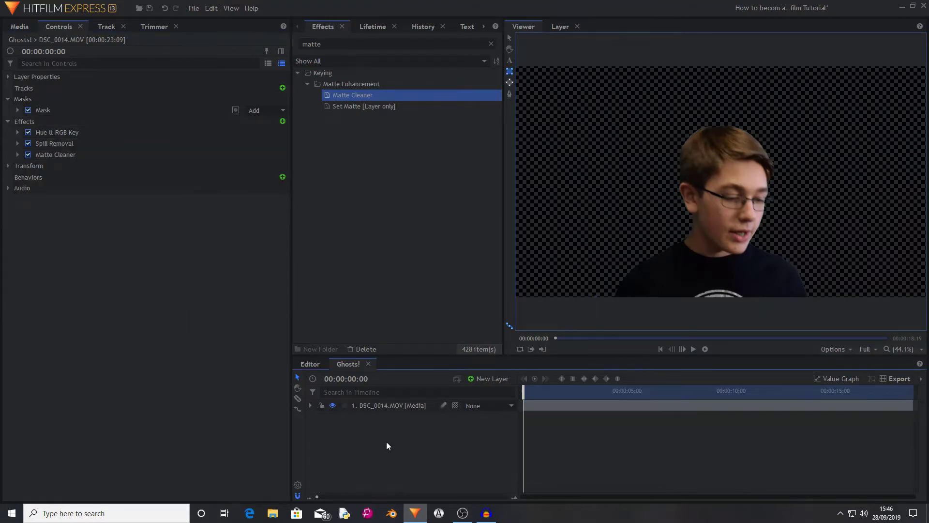
{"action": "left_click", "coordinate": [21, 26]}
{"action": "left_click", "coordinate": [7, 102]}
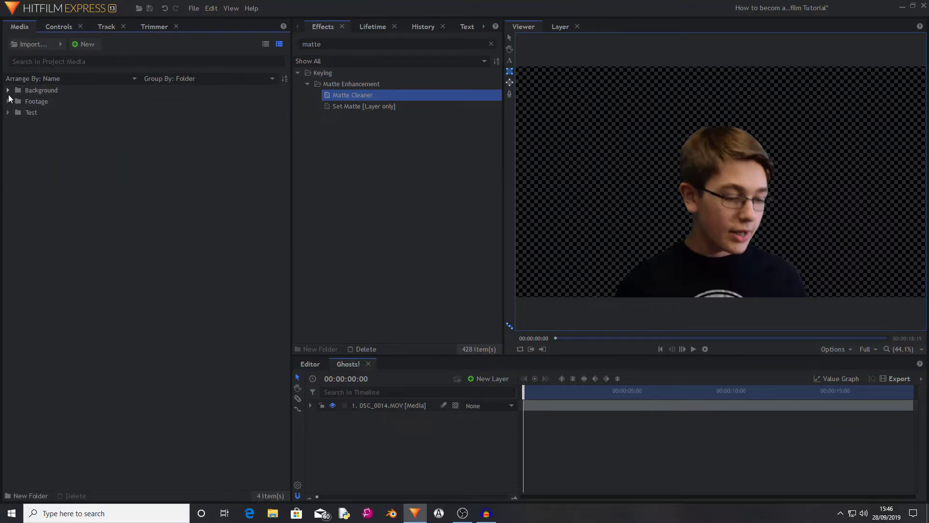
{"action": "left_click", "coordinate": [8, 90]}
{"action": "left_click", "coordinate": [73, 111]}
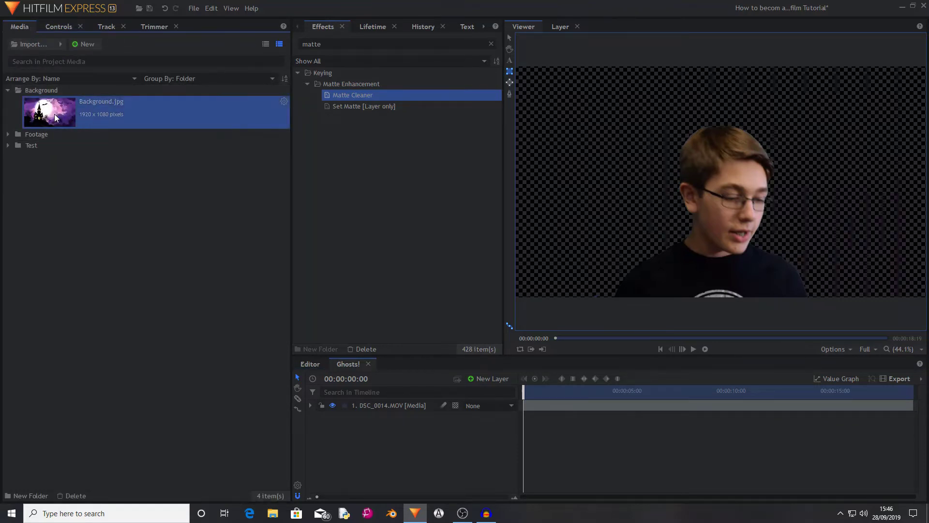
{"action": "left_click_drag", "start_coordinate": [124, 103], "coordinate": [423, 435]}
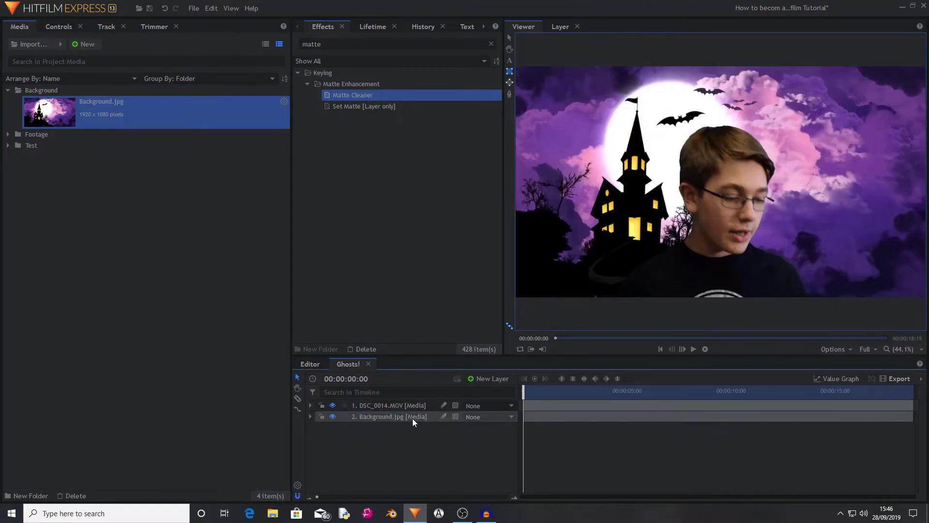
{"action": "left_click", "coordinate": [413, 417]}
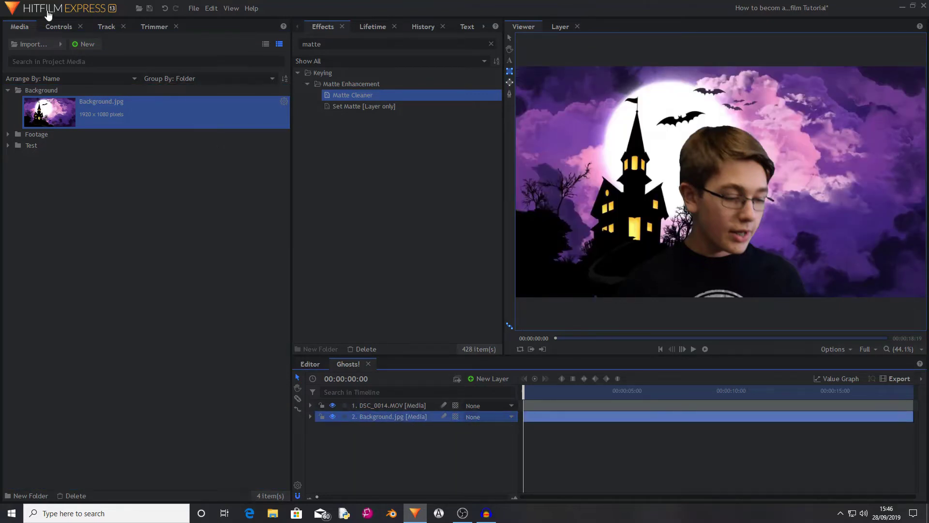
{"action": "left_click", "coordinate": [333, 417]}
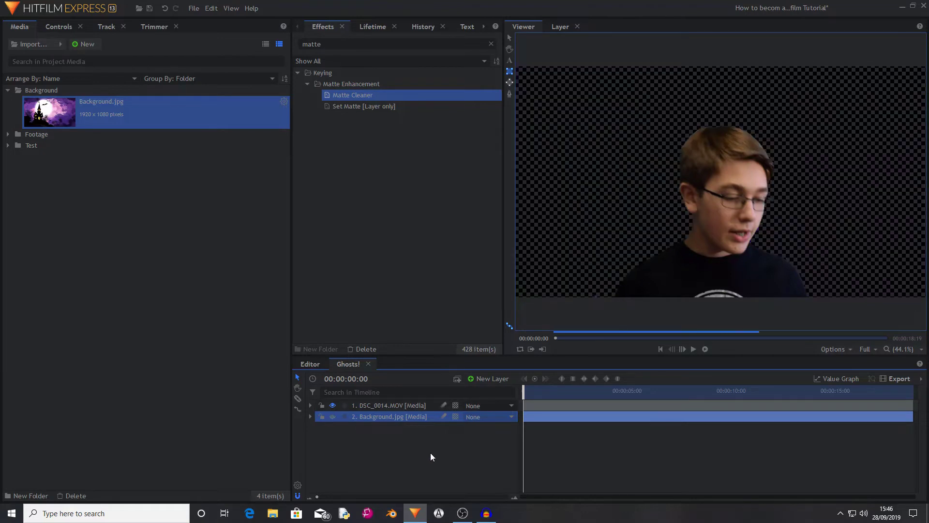
- Set the Opacity of the DSC_0014.MOV layer to 65% in its transform properties
{"action": "left_click", "coordinate": [397, 405]}
{"action": "left_click_drag", "start_coordinate": [338, 42], "coordinate": [419, 107]}
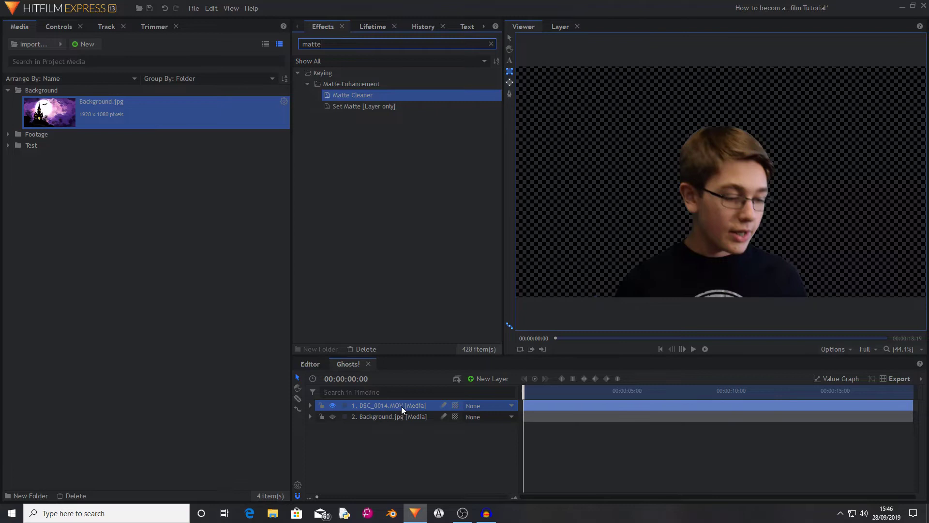
{"action": "left_click", "coordinate": [59, 26]}
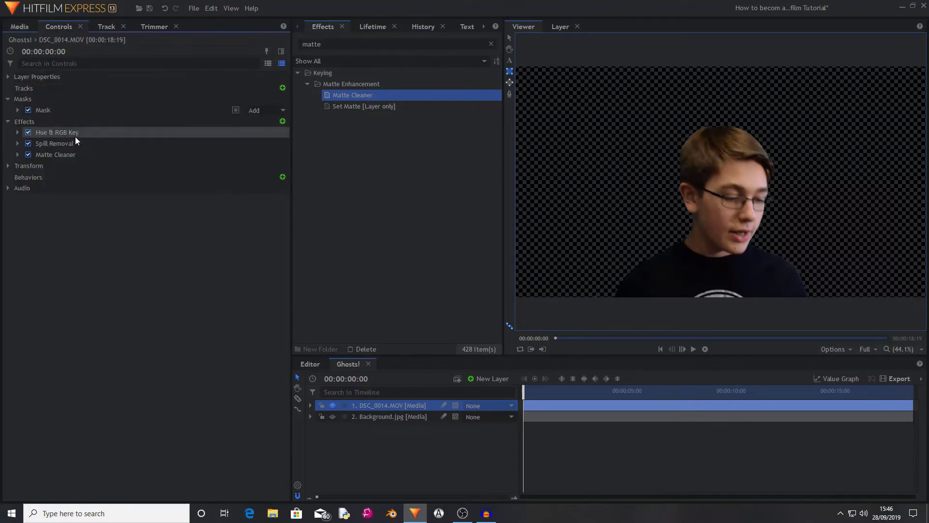
{"action": "left_click", "coordinate": [8, 121]}
{"action": "left_click", "coordinate": [8, 99]}
{"action": "left_click", "coordinate": [7, 121]}
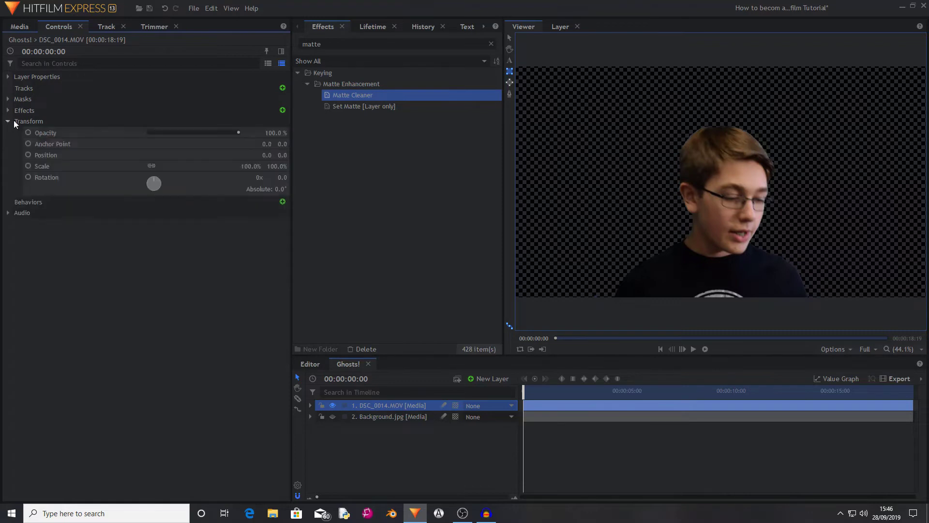
{"action": "left_click", "coordinate": [282, 134]}
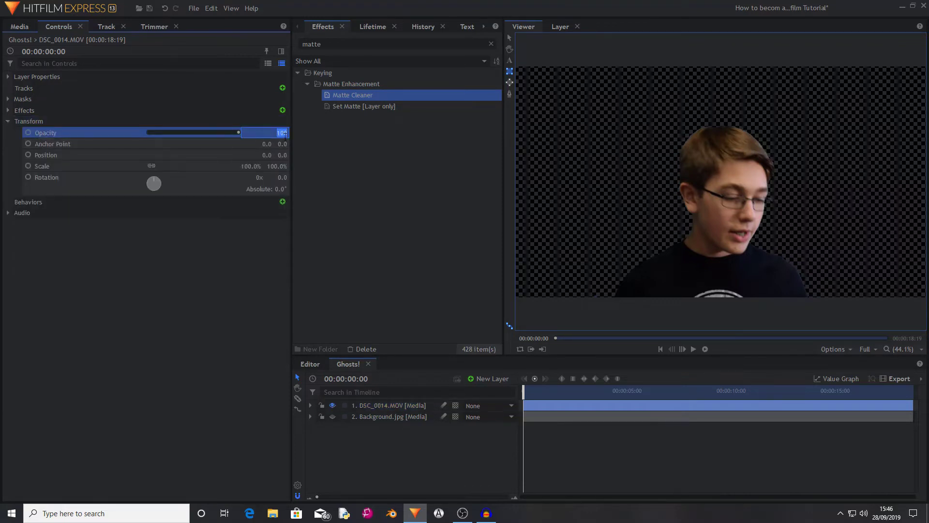
{"action": "type", "text": "65"}
{"action": "key", "text": "Return"}
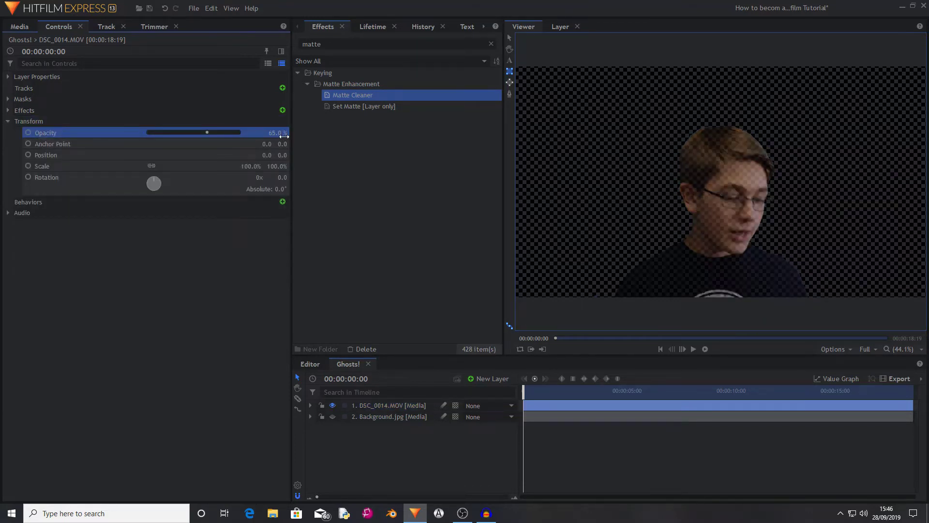
{"action": "mouse_move", "coordinate": [284, 136]}
{"action": "left_mouse_down"}
{"action": "mouse_move", "coordinate": [266, 137]}
{"action": "mouse_move", "coordinate": [301, 136]}
{"action": "mouse_move", "coordinate": [285, 137]}
{"action": "left_mouse_up"}
{"action": "type", "text": "65"}
{"action": "key", "text": "Return"}
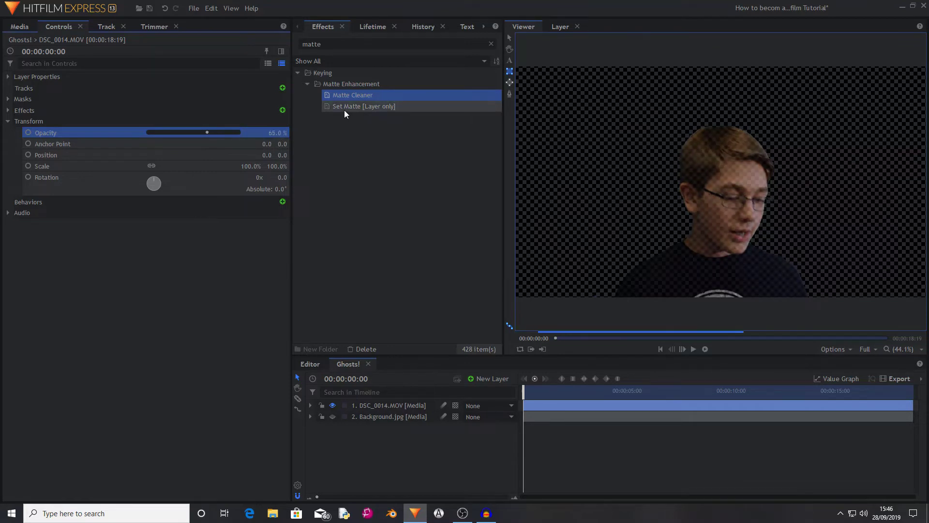
{"action": "left_click", "coordinate": [418, 474]}
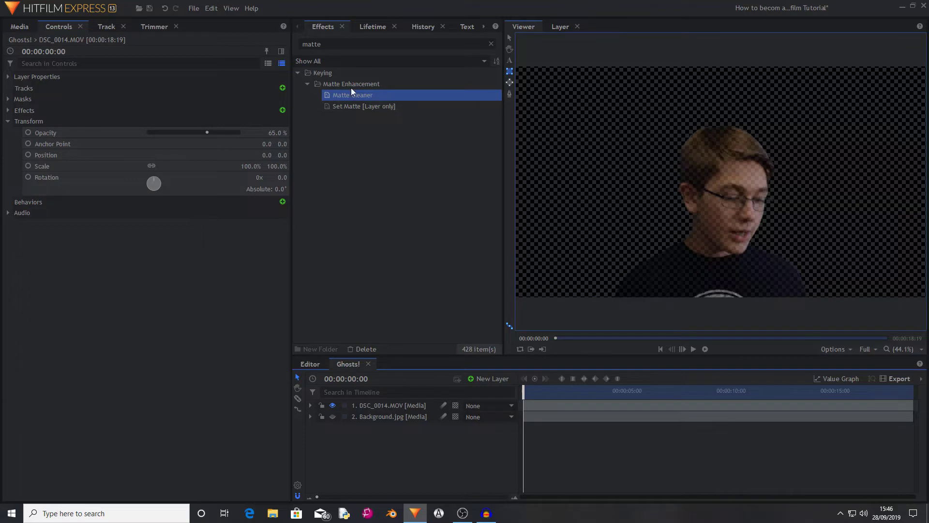
- Find the Curves effect, apply it to the DSC_0014.MOV layer and expand its settings
{"action": "left_click_drag", "start_coordinate": [337, 44], "coordinate": [279, 44]}
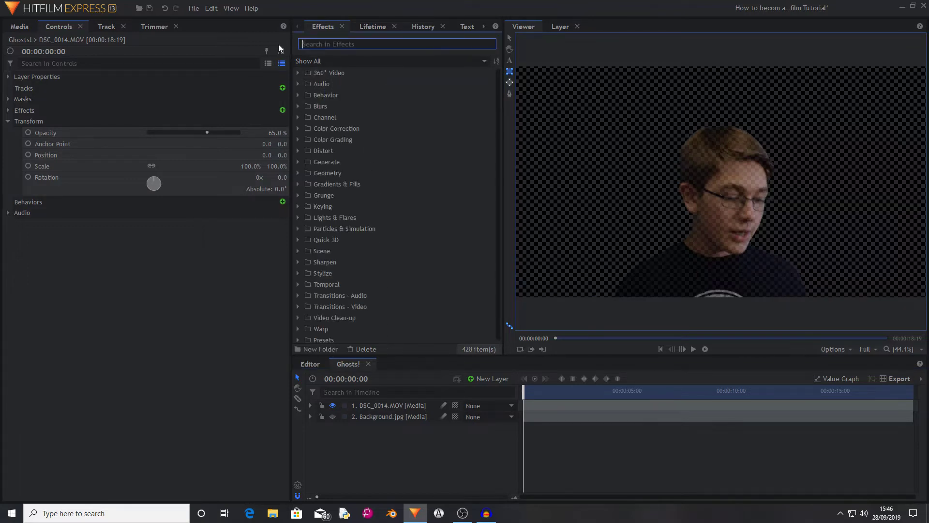
{"action": "type", "text": "Curves"}
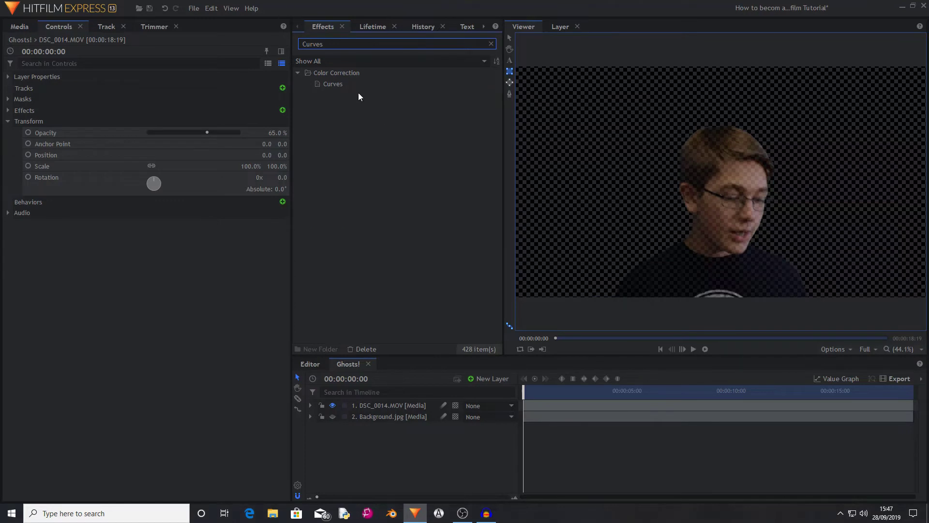
{"action": "left_click_drag", "start_coordinate": [358, 85], "coordinate": [382, 407]}
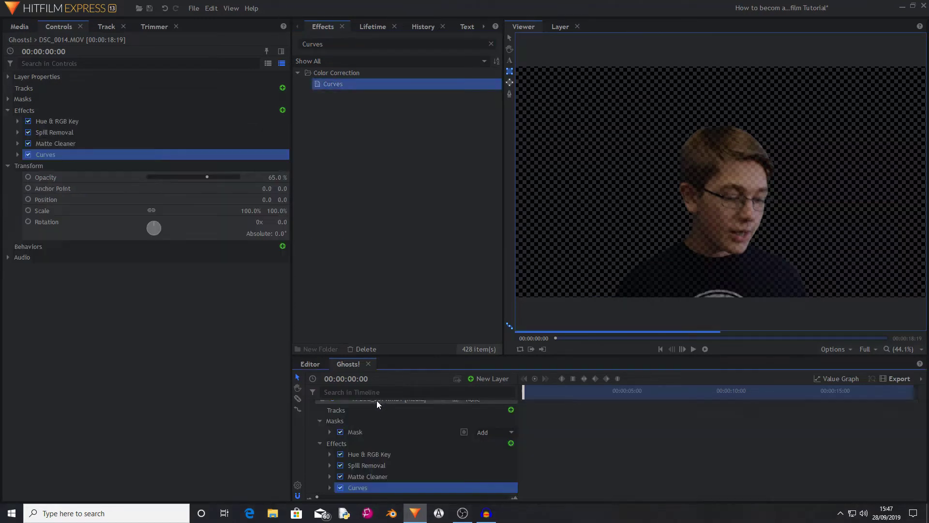
{"action": "left_click", "coordinate": [18, 155]}
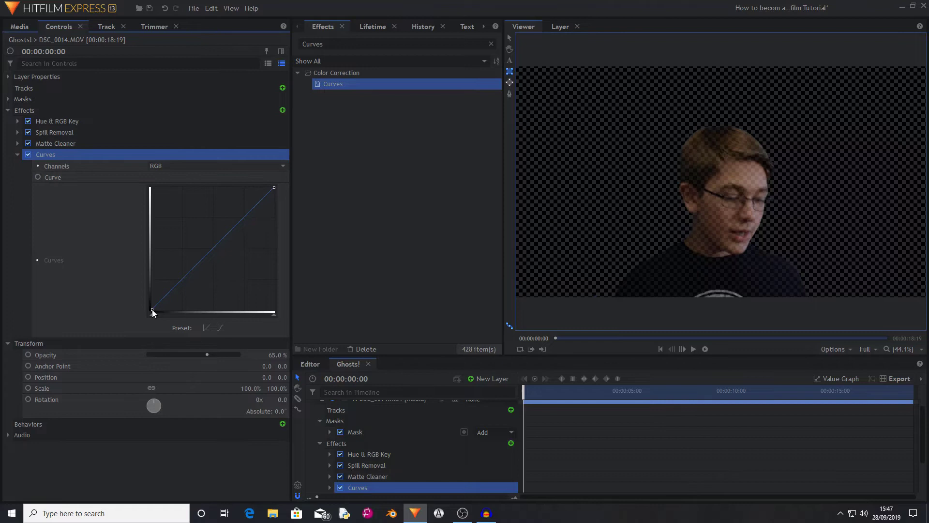
- Raise the black point of the RGB curve slightly and compare the layer with the Curves effect off and on
{"action": "left_click_drag", "start_coordinate": [153, 309], "coordinate": [151, 302]}
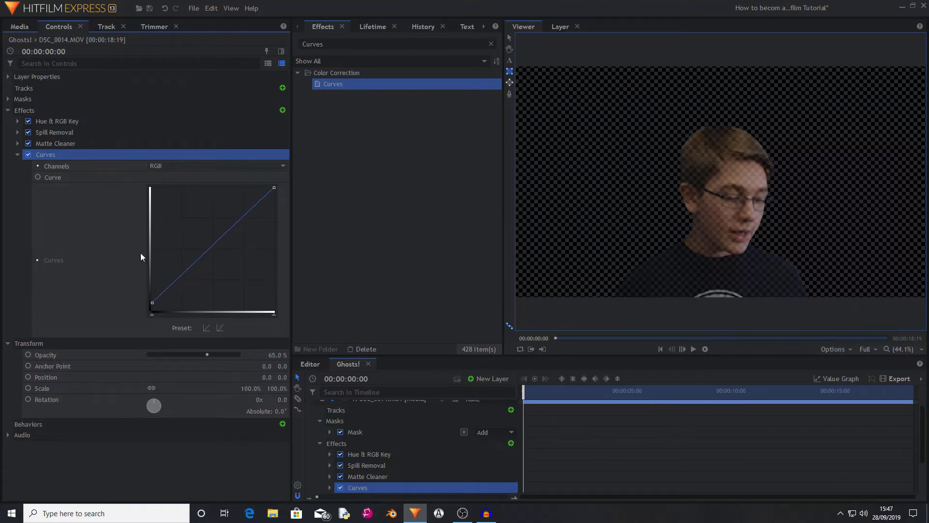
{"action": "left_click", "coordinate": [27, 157]}
{"action": "left_click", "coordinate": [28, 156]}
- Bend the Green channel's curve upward at the midtones to tint the person green, and collapse the Curves settings
{"action": "left_click", "coordinate": [168, 167]}
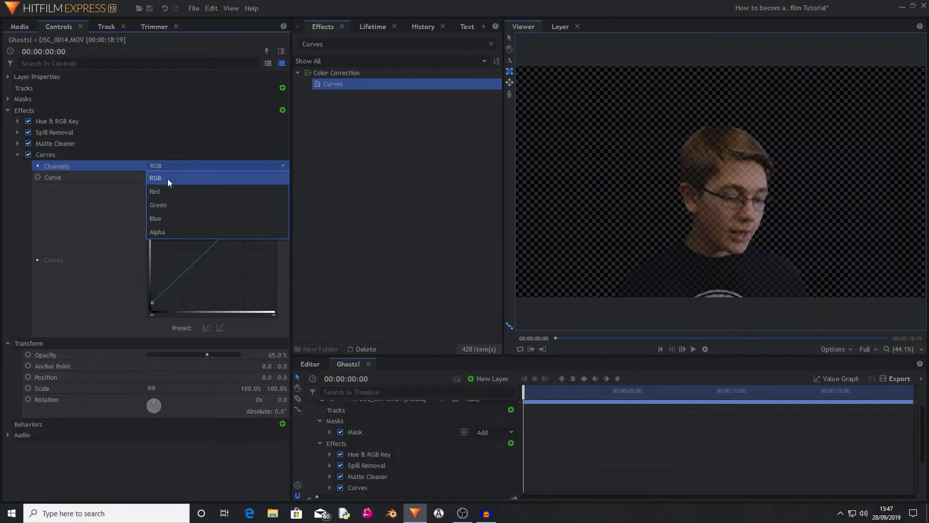
{"action": "left_click", "coordinate": [172, 206]}
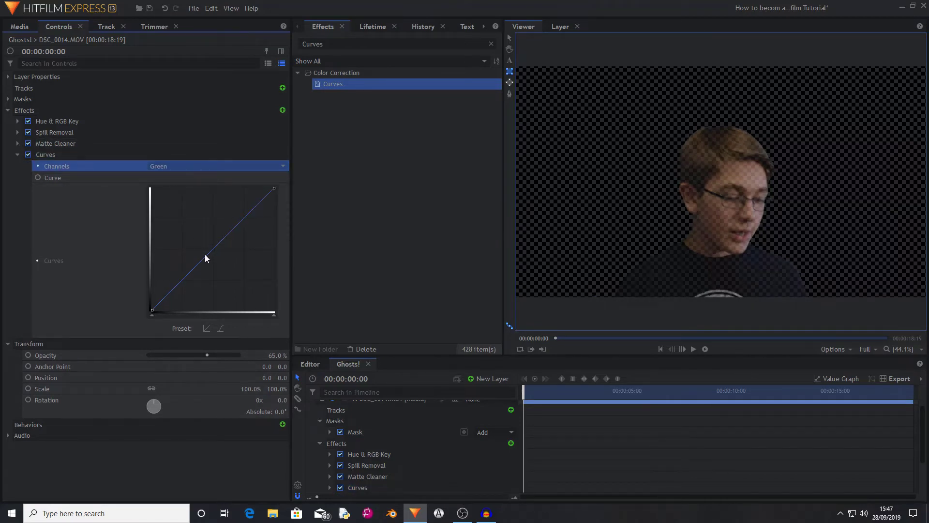
{"action": "left_click_drag", "start_coordinate": [214, 242], "coordinate": [204, 228]}
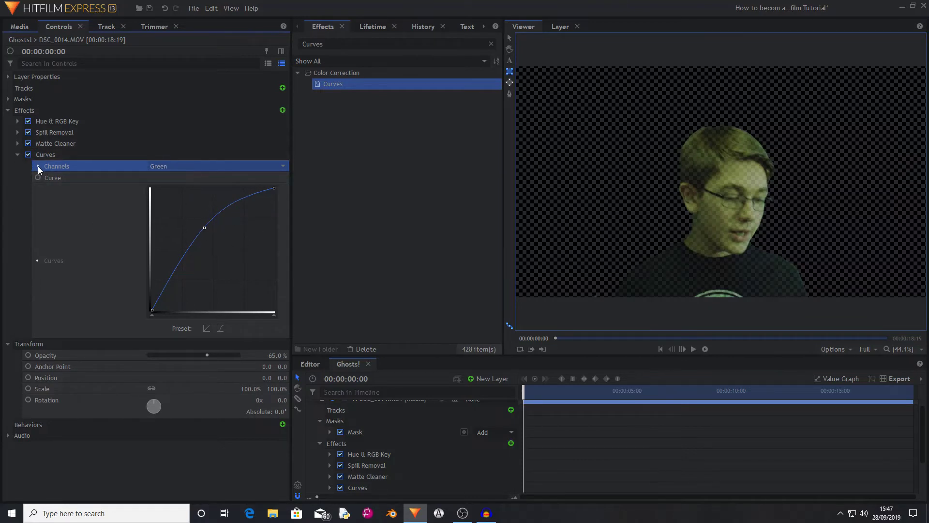
{"action": "left_click", "coordinate": [18, 155]}
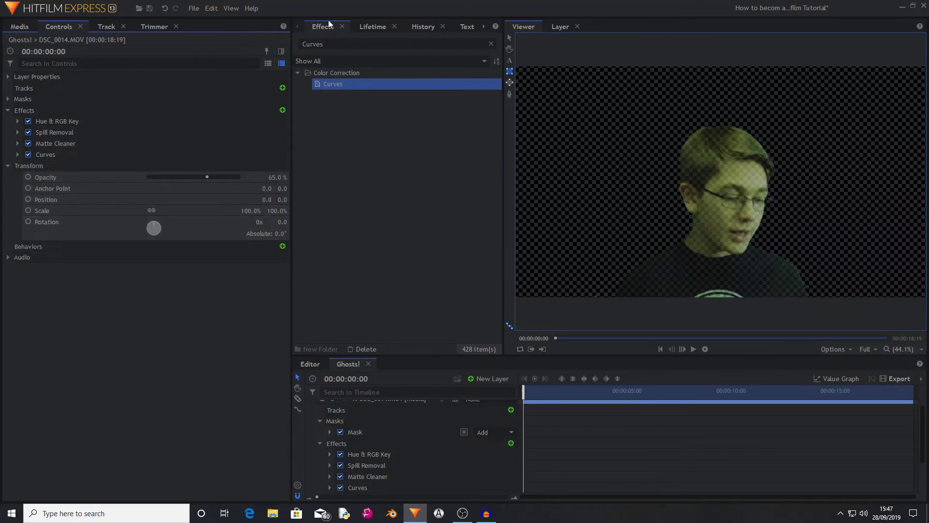
- Find the Glow effect under Lights & Flares and apply it to the DSC_0014.MOV layer
{"action": "double_click", "coordinate": [335, 42]}
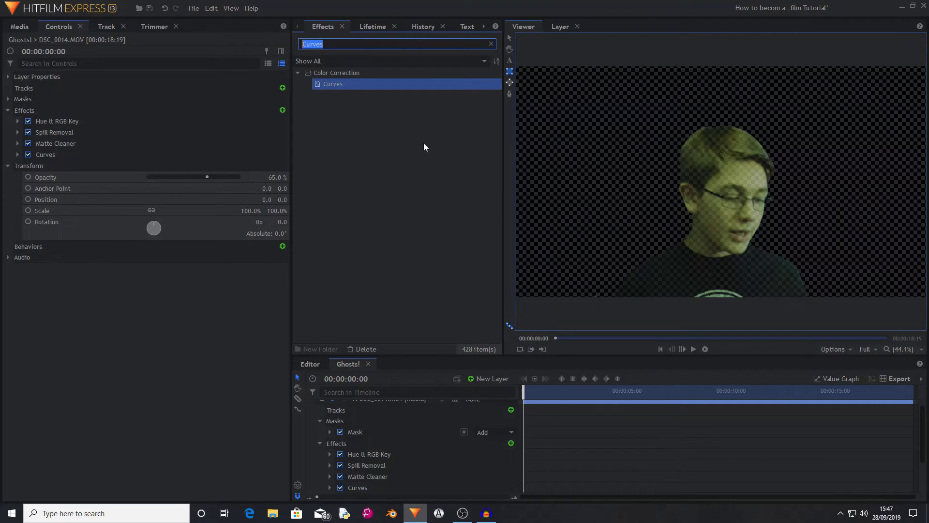
{"action": "key", "text": "BackSpace"}
{"action": "type", "text": "glow"}
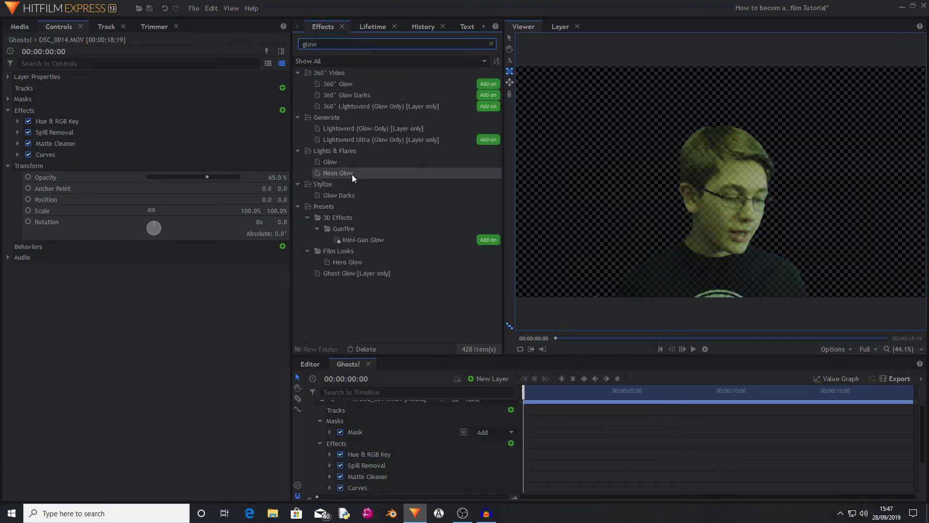
{"action": "left_click", "coordinate": [327, 163]}
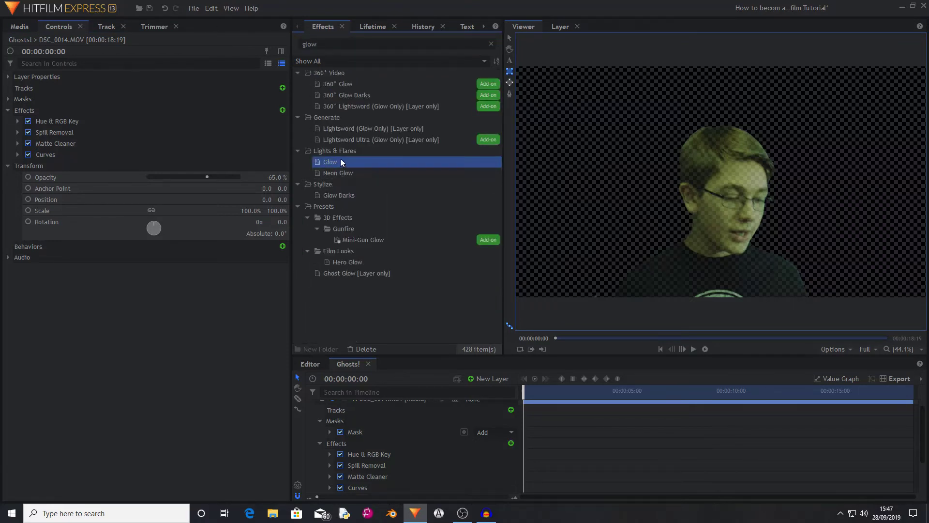
{"action": "left_click_drag", "start_coordinate": [334, 160], "coordinate": [384, 401]}
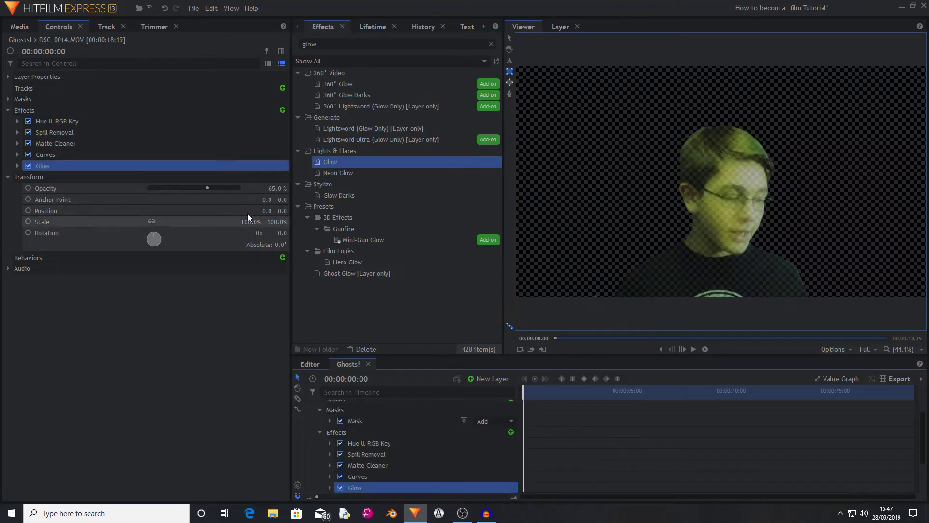
- Set the Glow effect's per-channel intensity to Red 0.00, Green 1.44 and Blue 0.00, and its overall Intensity to 0.6
{"action": "left_click", "coordinate": [18, 166]}
{"action": "left_click", "coordinate": [78, 200]}
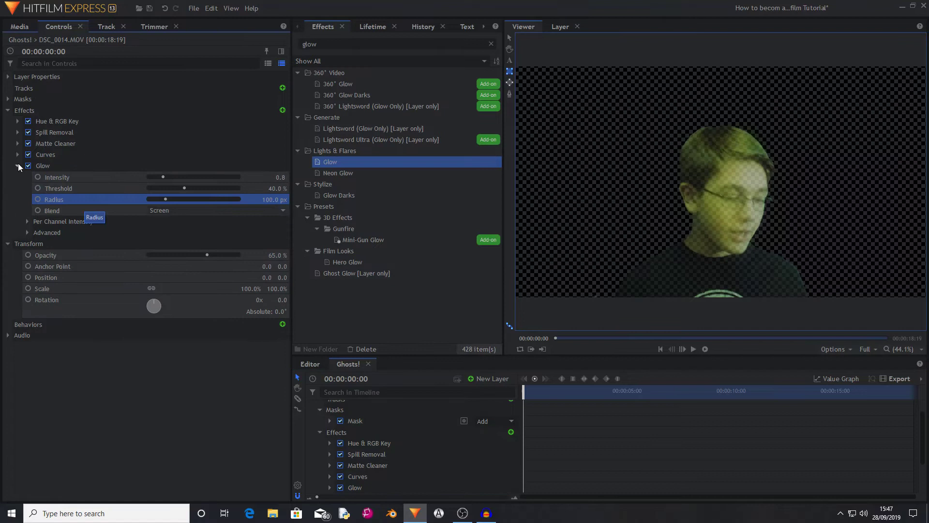
{"action": "left_click", "coordinate": [27, 221]}
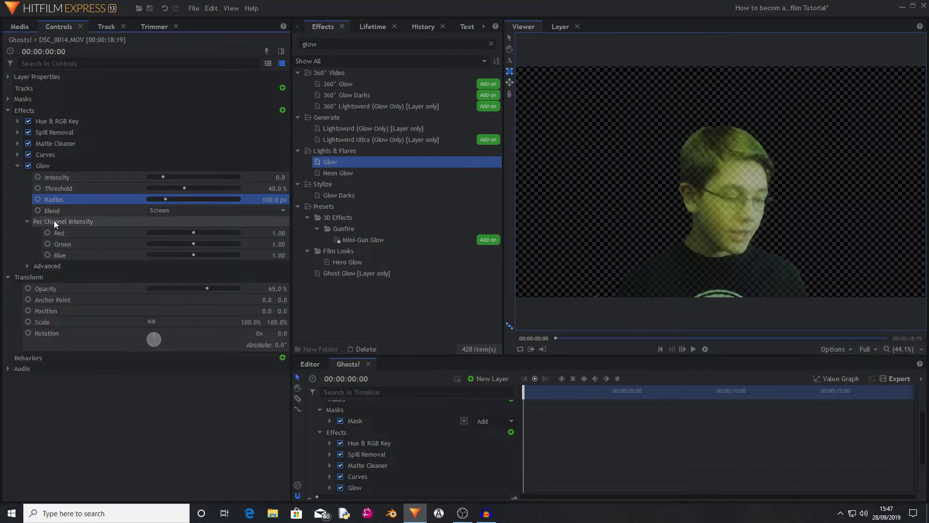
{"action": "left_click", "coordinate": [78, 240]}
{"action": "left_click_drag", "start_coordinate": [193, 233], "coordinate": [118, 254]}
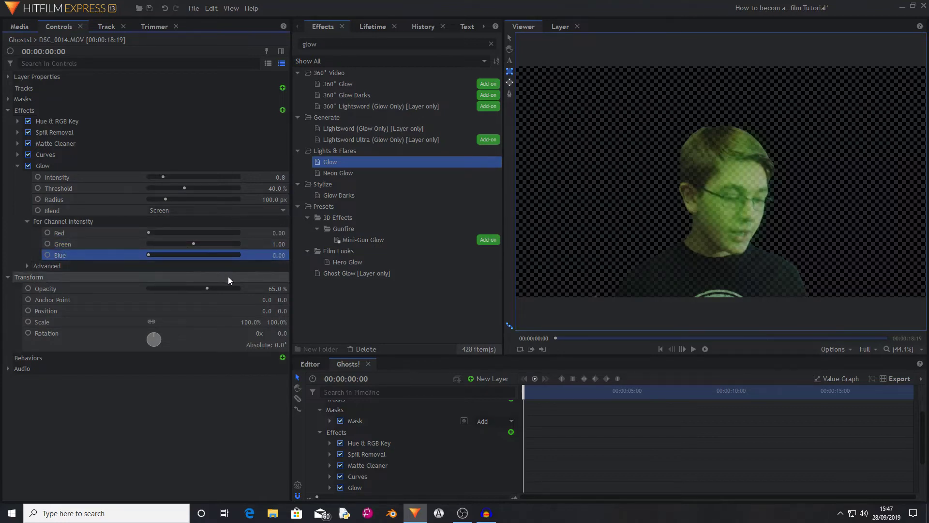
{"action": "left_click", "coordinate": [271, 244]}
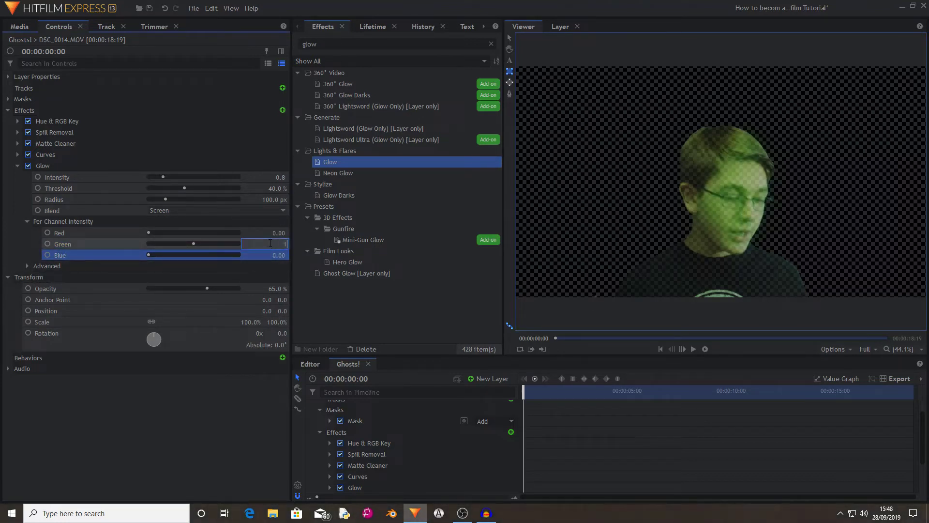
{"action": "type", "text": "1.44"}
{"action": "key", "text": "Return"}
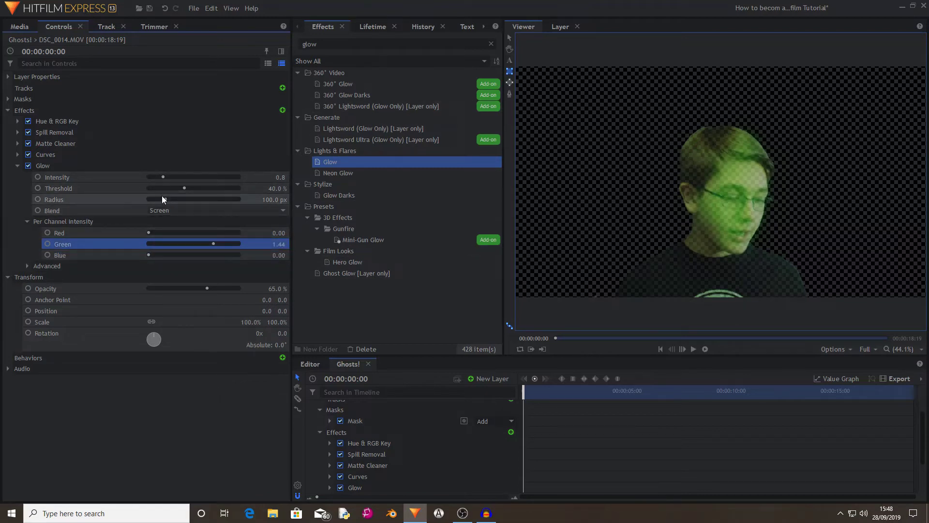
{"action": "left_click_drag", "start_coordinate": [164, 177], "coordinate": [156, 173]}
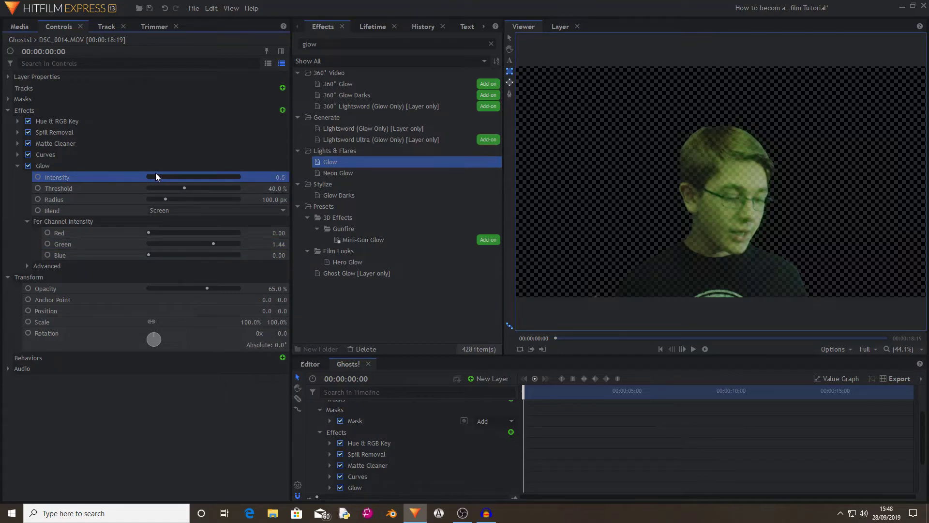
- Duplicate the Glow effect and set the copy's Radius to 200 px, Intensity to 0.5 and Threshold to 33%
{"action": "left_click", "coordinate": [103, 208]}
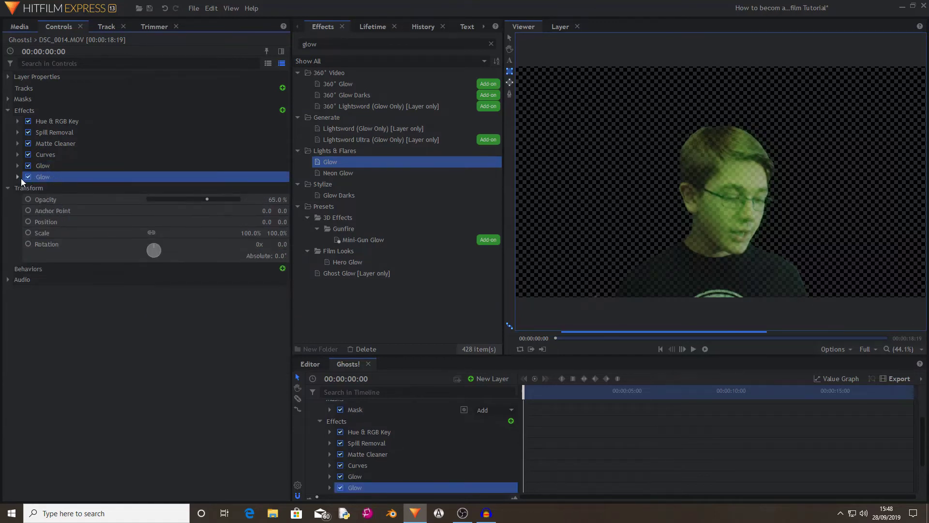
{"action": "left_click", "coordinate": [20, 177]}
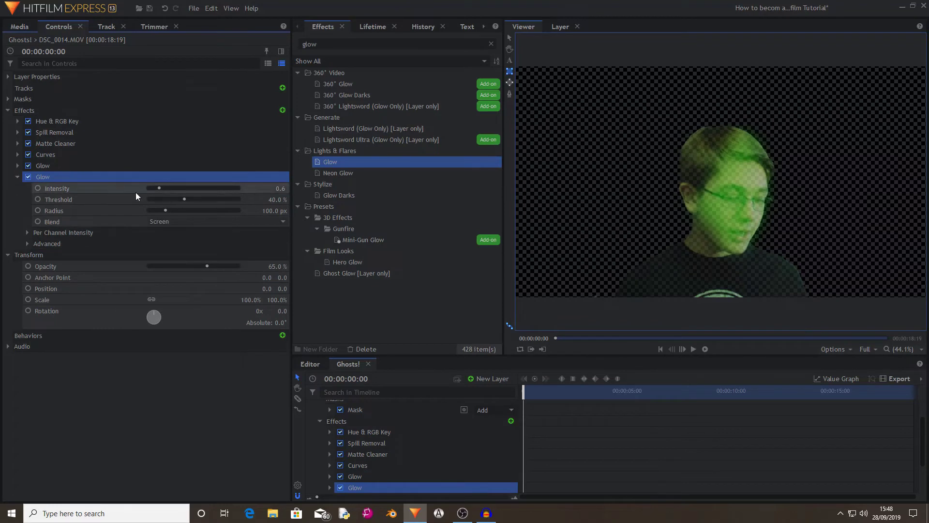
{"action": "left_click", "coordinate": [269, 211]}
{"action": "type", "text": "200"}
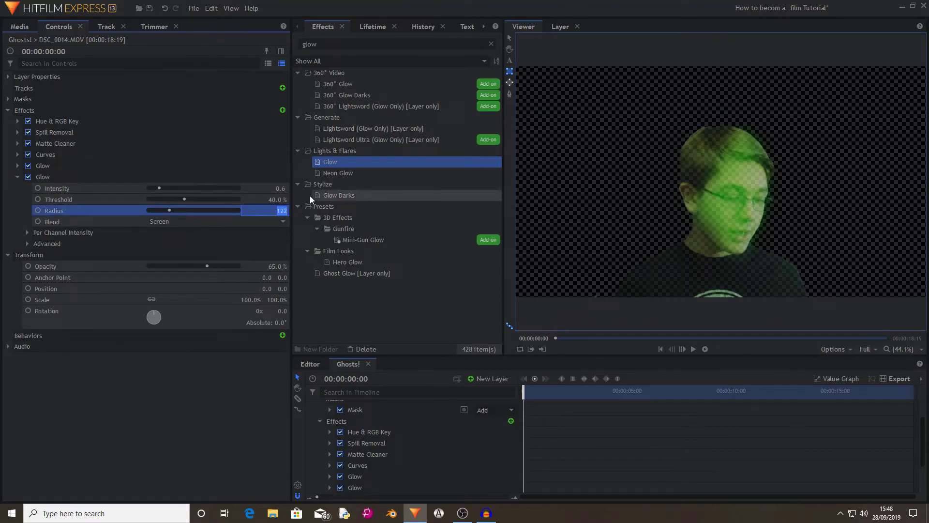
{"action": "key", "text": "Return"}
{"action": "mouse_move", "coordinate": [156, 189]}
{"action": "left_mouse_down"}
{"action": "mouse_move", "coordinate": [182, 199]}
{"action": "mouse_move", "coordinate": [155, 199]}
{"action": "left_mouse_up"}
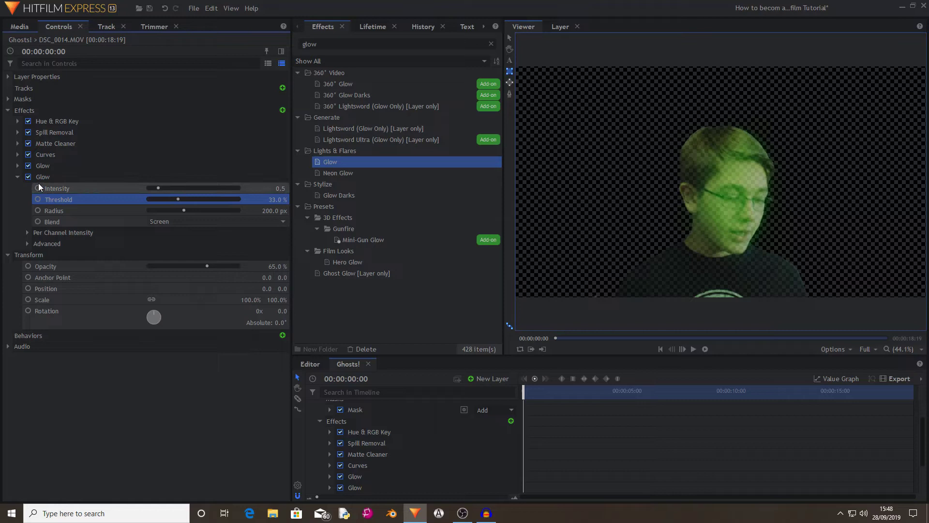
- Duplicate the second Glow effect and set the new copy's Intensity to 1.0, Threshold to 44% and Radius to about 456 px
{"action": "left_click", "coordinate": [18, 177]}
{"action": "right_click", "coordinate": [75, 176]}
{"action": "left_click", "coordinate": [116, 224]}
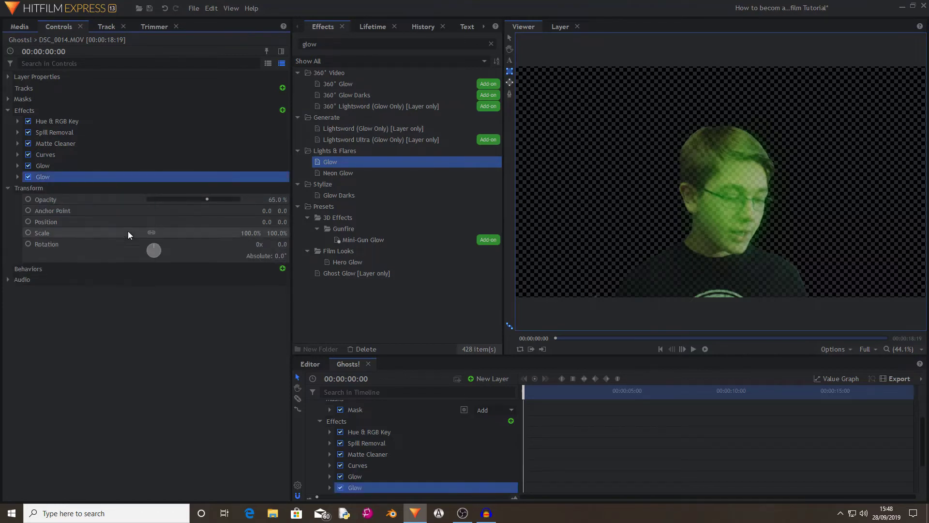
{"action": "left_click", "coordinate": [18, 188]}
{"action": "left_click", "coordinate": [194, 221]}
{"action": "left_click_drag", "start_coordinate": [194, 222], "coordinate": [210, 224]}
{"action": "left_click_drag", "start_coordinate": [169, 210], "coordinate": [216, 222]}
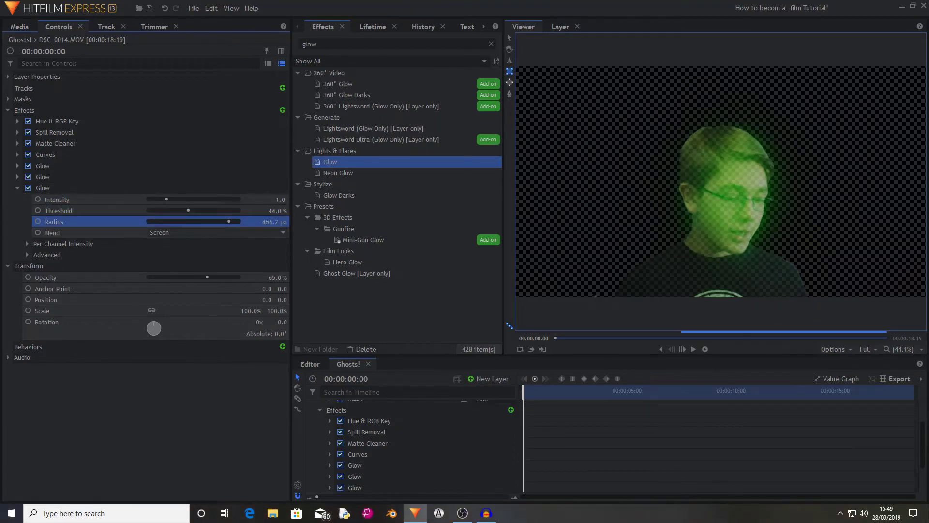
- Collapse the third Glow effect and change the Radius of the first Glow effect
{"action": "left_click", "coordinate": [17, 188]}
{"action": "left_click", "coordinate": [18, 165]}
{"action": "left_click", "coordinate": [274, 199]}
{"action": "type", "text": "6"}
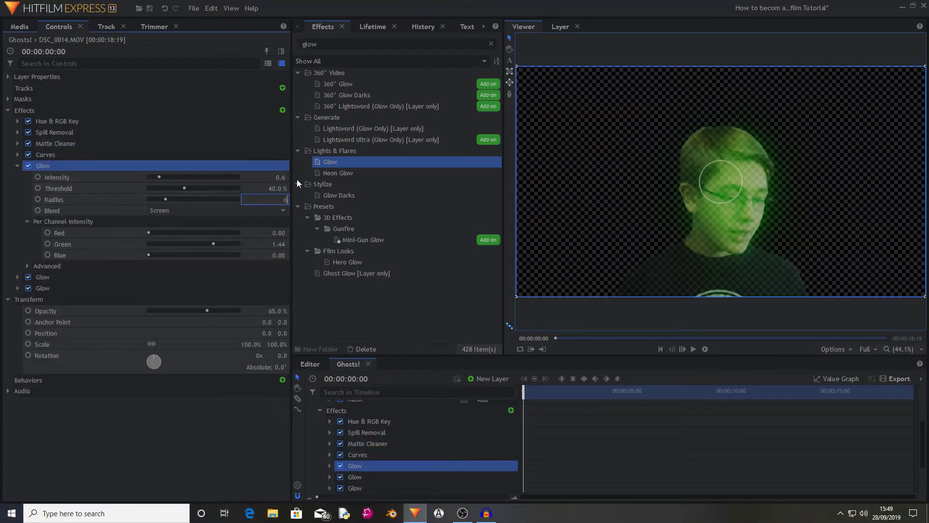
{"action": "type", "text": "44"}
{"action": "key", "text": "Return"}
- Set the second Glow effect's Radius to 100 px and collapse its settings
{"action": "left_click", "coordinate": [18, 166]}
{"action": "left_click", "coordinate": [18, 177]}
{"action": "left_click", "coordinate": [281, 210]}
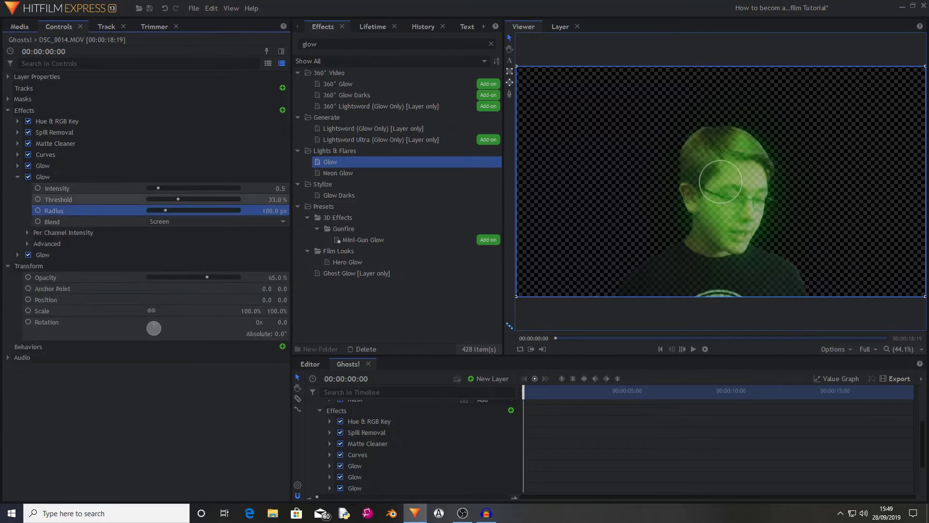
{"action": "left_click_drag", "start_coordinate": [278, 199], "coordinate": [269, 199]}
{"action": "left_click_drag", "start_coordinate": [279, 188], "coordinate": [272, 188]}
{"action": "left_click", "coordinate": [274, 210]}
{"action": "left_click", "coordinate": [17, 176]}
- Raise the third Glow effect's Radius to about 472 px, and collapse the effect and the DSC_0014.MOV layer
{"action": "left_click", "coordinate": [18, 188]}
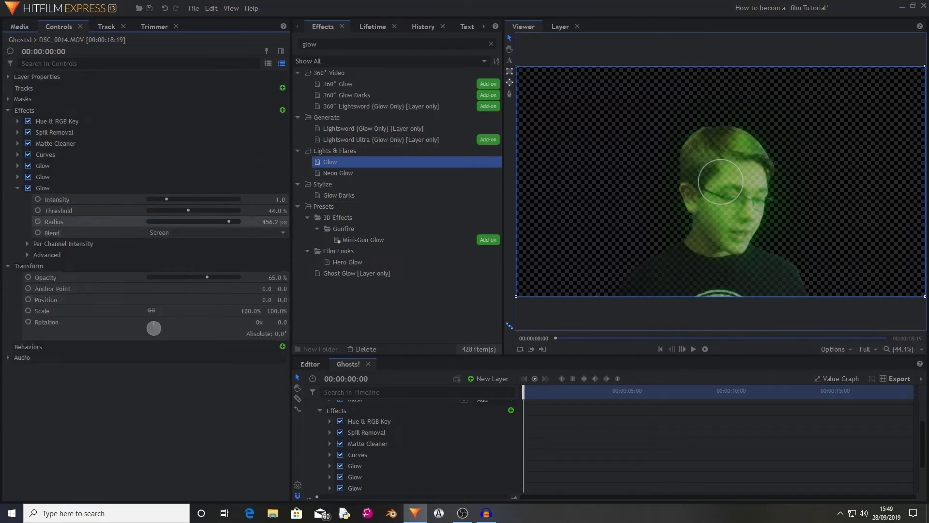
{"action": "left_click_drag", "start_coordinate": [274, 221], "coordinate": [282, 221]}
{"action": "left_click", "coordinate": [154, 463]}
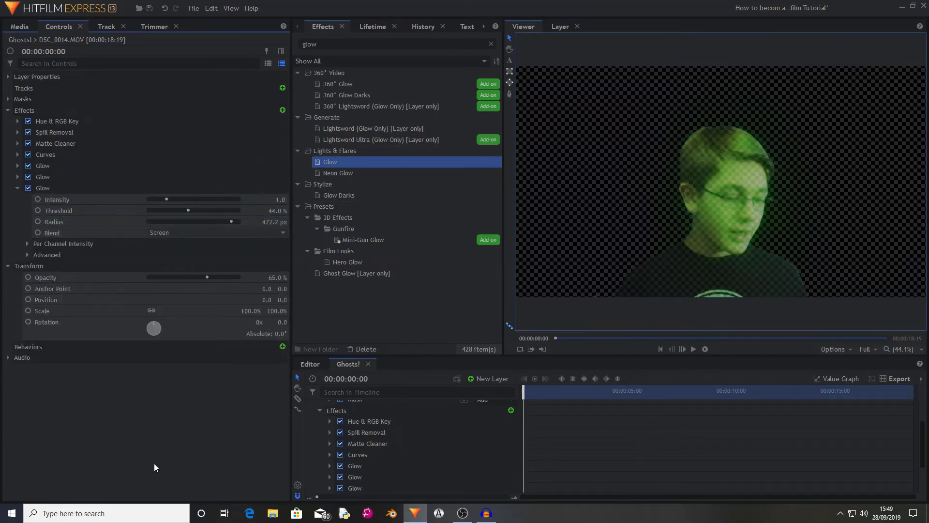
{"action": "left_click", "coordinate": [17, 188]}
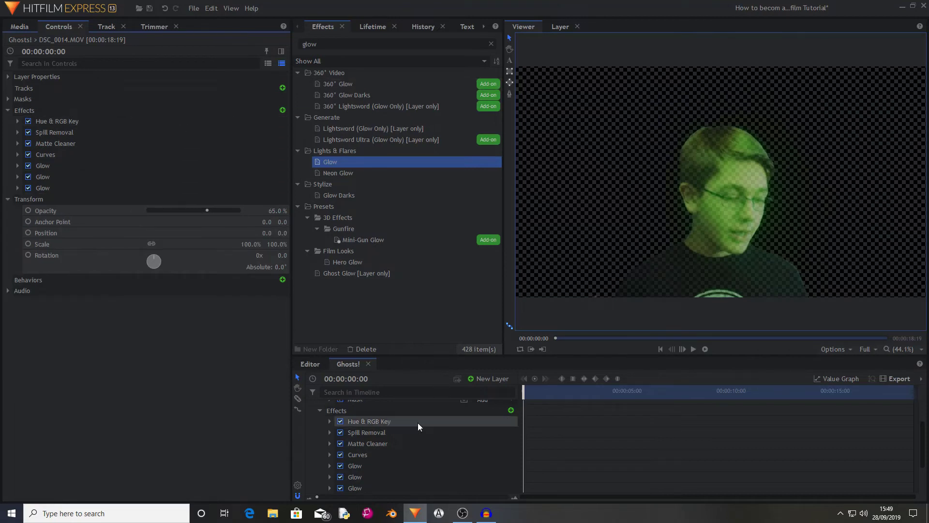
{"action": "scroll", "coordinate": [418, 423], "scroll_direction": "up", "scroll_amount": 2}
{"action": "left_click", "coordinate": [310, 405]}
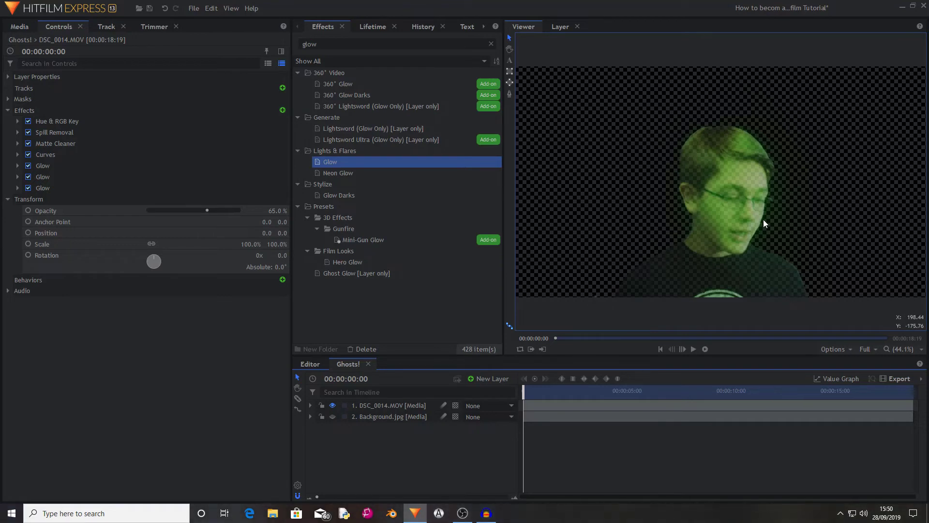
- Find the Shake effect, apply it to the DSC_0014.MOV layer and expand its settings
{"action": "left_click", "coordinate": [361, 419]}
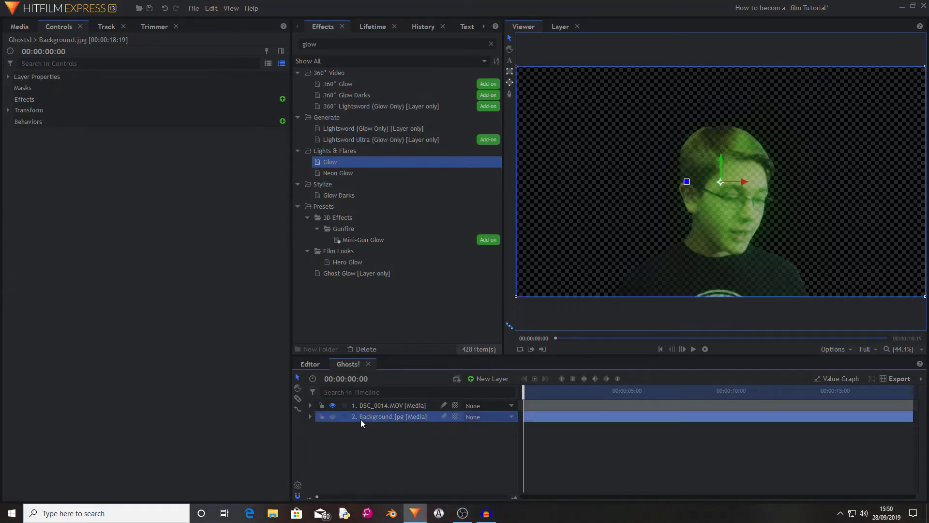
{"action": "double_click", "coordinate": [296, 43]}
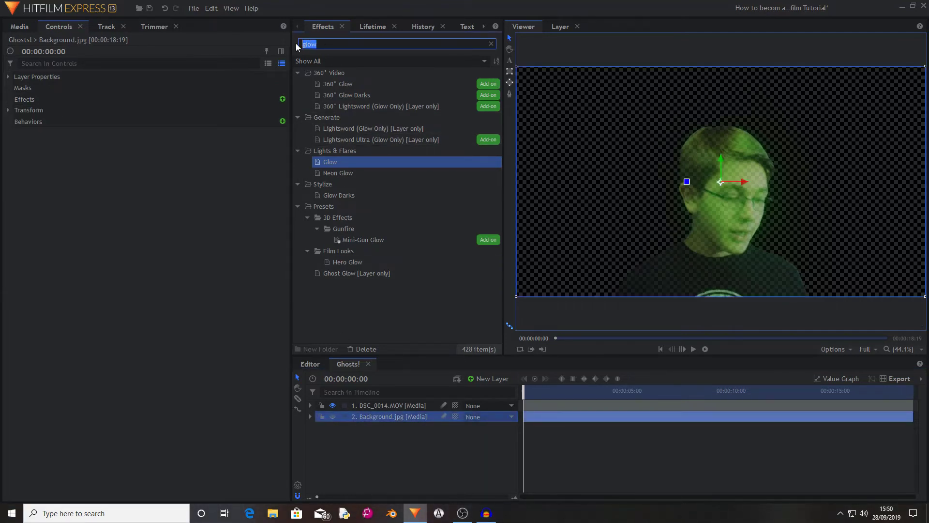
{"action": "type", "text": "shake"}
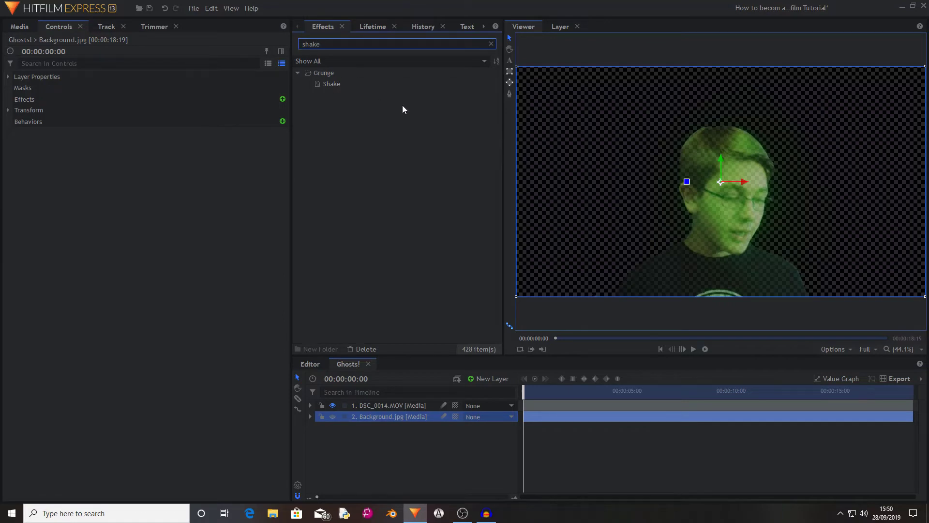
{"action": "left_click_drag", "start_coordinate": [342, 88], "coordinate": [394, 406]}
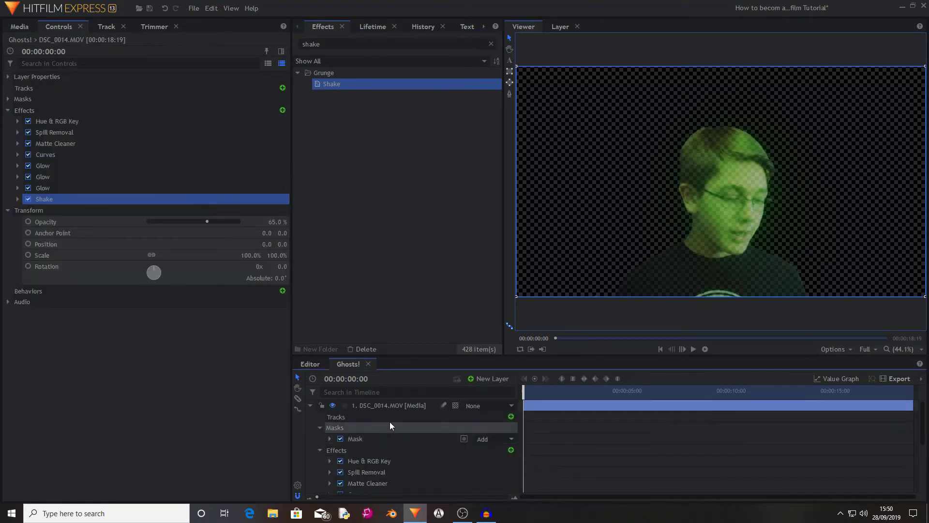
{"action": "left_click", "coordinate": [18, 199]}
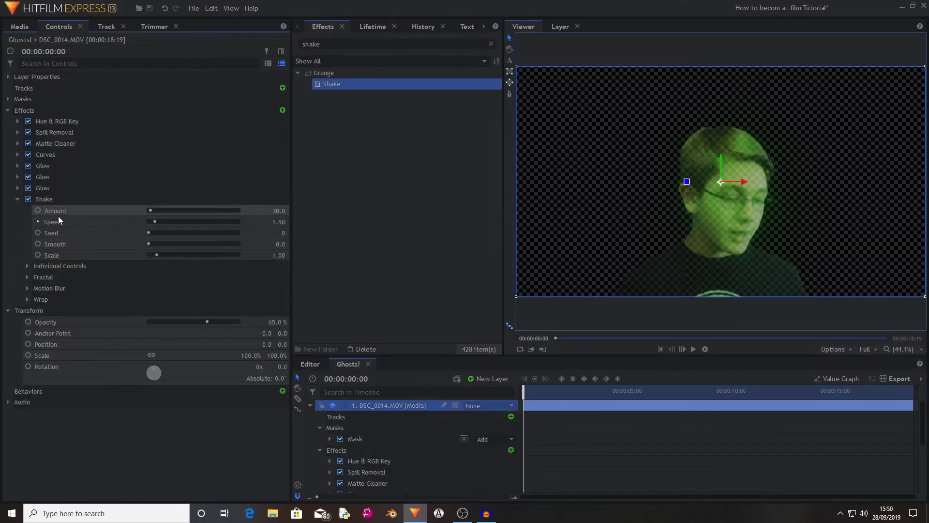
- Set the Shake effect's Amount to 15, Speed to 0.5 and Smooth to 1
{"action": "left_click", "coordinate": [69, 222]}
{"action": "left_click", "coordinate": [222, 209]}
{"action": "left_click", "coordinate": [278, 211]}
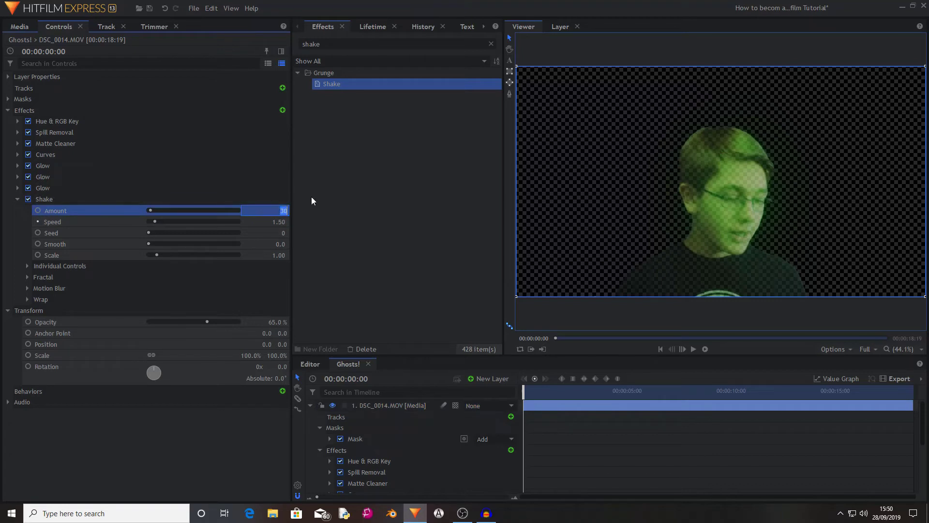
{"action": "type", "text": "15."}
{"action": "key", "text": "Return"}
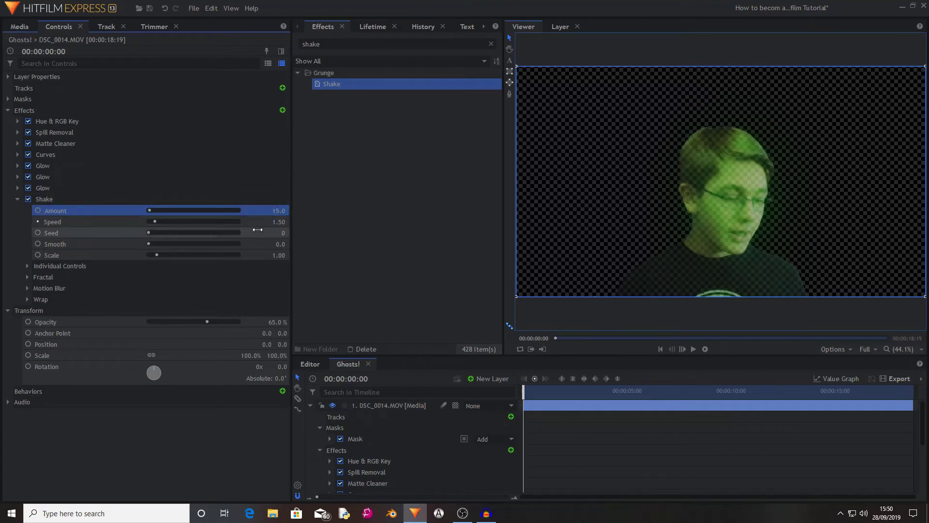
{"action": "left_click", "coordinate": [279, 222]}
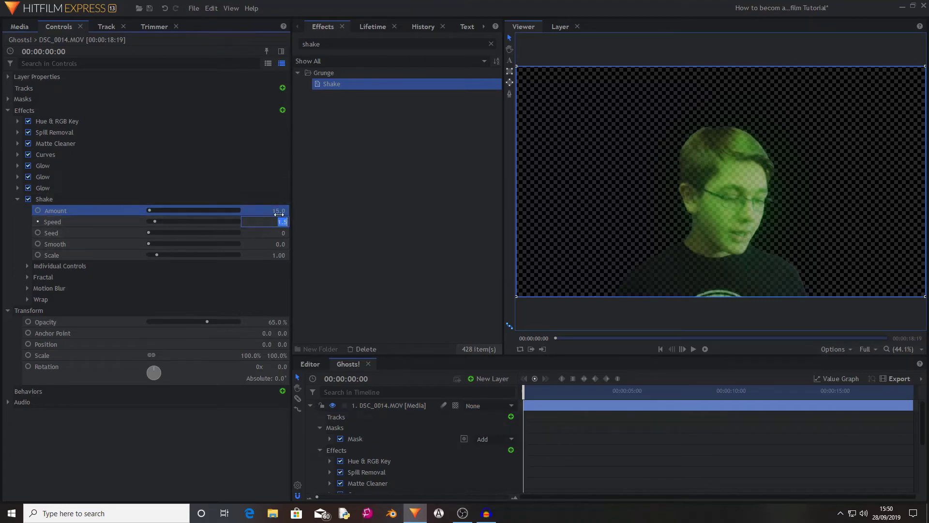
{"action": "type", "text": "0.5"}
{"action": "key", "text": "Return"}
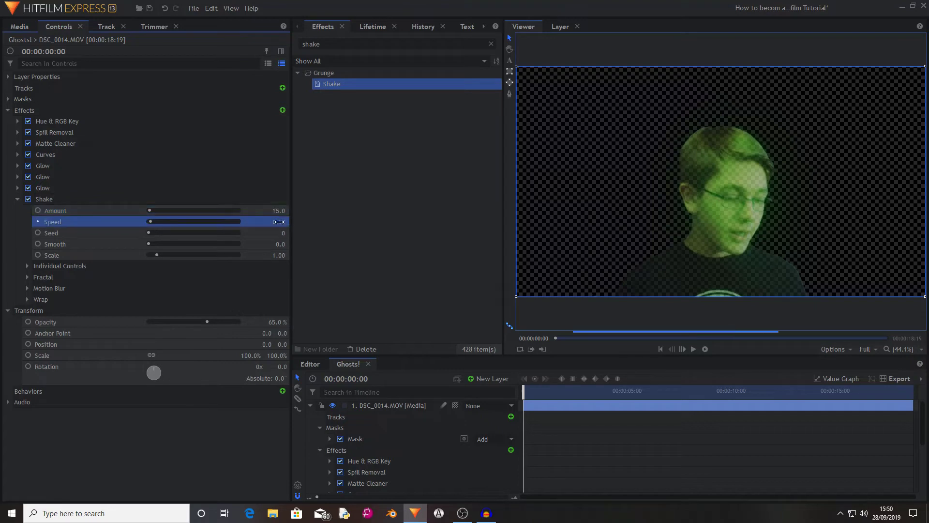
{"action": "left_click", "coordinate": [280, 244]}
{"action": "type", "text": "1"}
{"action": "key", "text": "Return"}
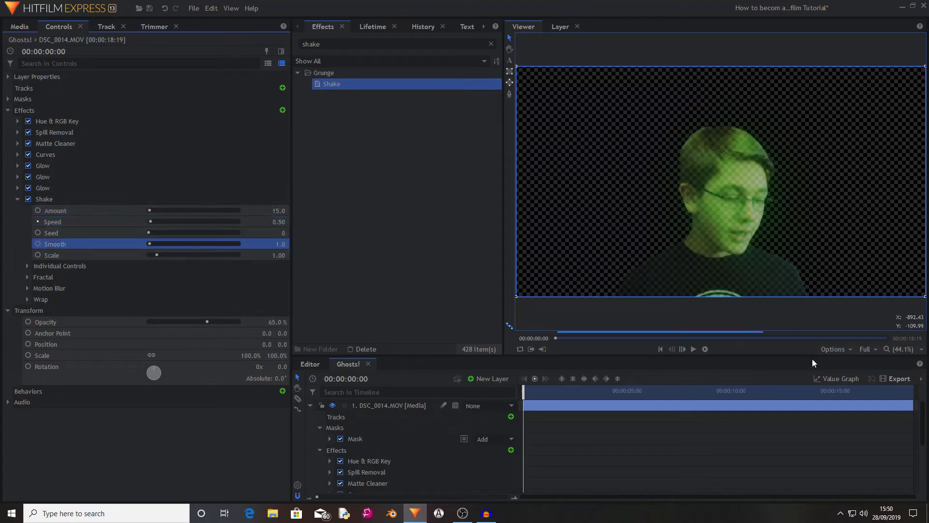
- Move the playhead to 00:00:02:01, collapse the DSC_0014.MOV layer and make the Background.jpg layer visible
{"action": "left_click_drag", "start_coordinate": [524, 392], "coordinate": [573, 400]}
{"action": "left_click", "coordinate": [320, 428]}
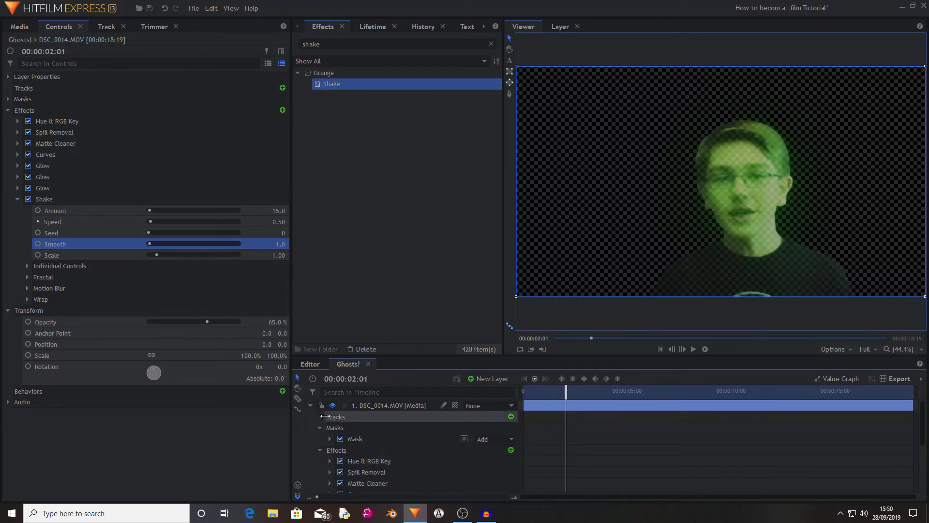
{"action": "left_click", "coordinate": [311, 405]}
{"action": "left_click", "coordinate": [378, 417]}
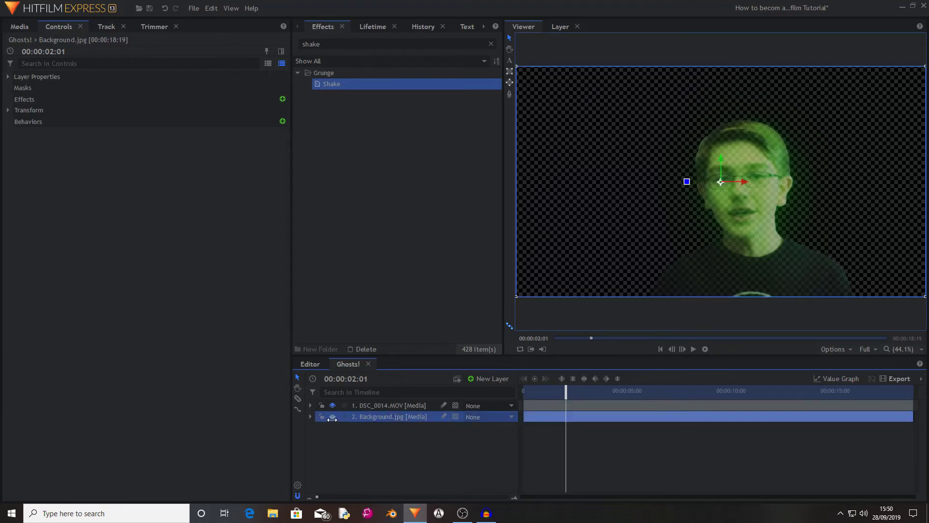
{"action": "left_click", "coordinate": [332, 417]}
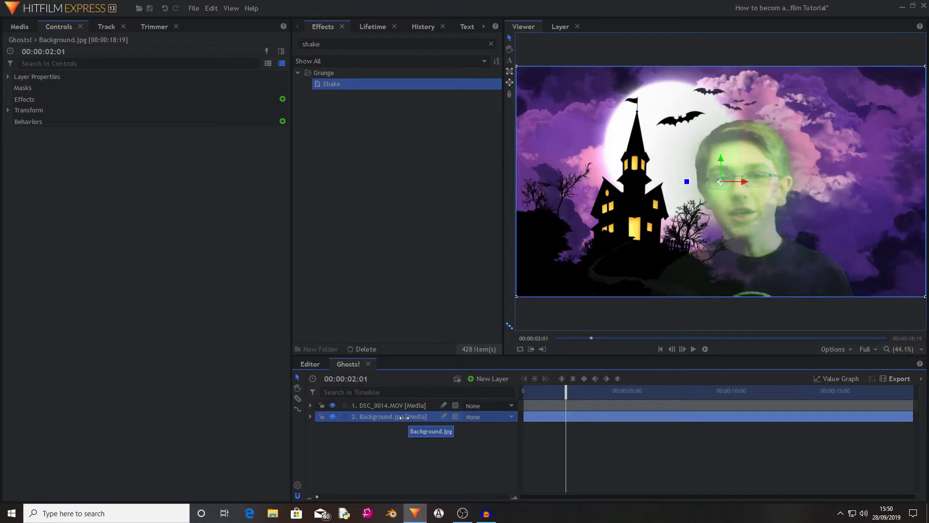
- Find the Curves effect and apply it to the Background.jpg layer
{"action": "left_click", "coordinate": [384, 405]}
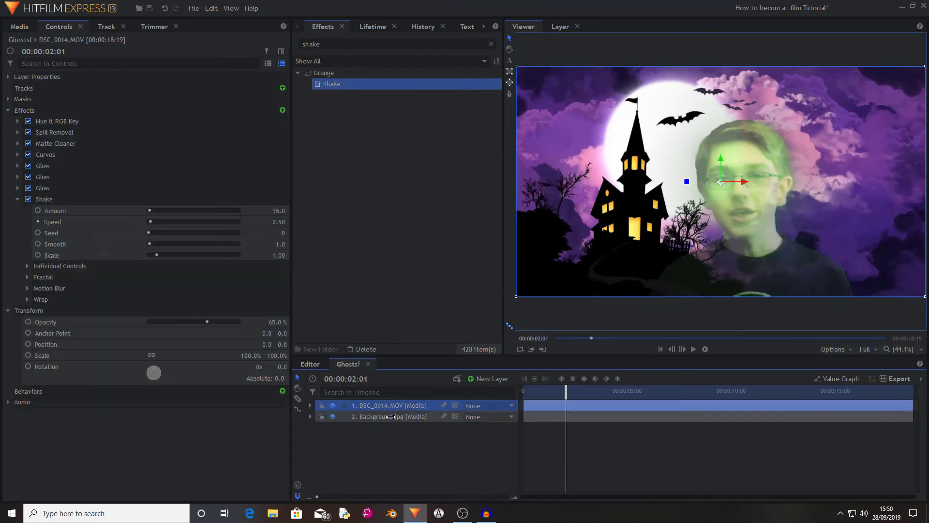
{"action": "left_click", "coordinate": [387, 416]}
{"action": "left_click_drag", "start_coordinate": [335, 45], "coordinate": [300, 45]}
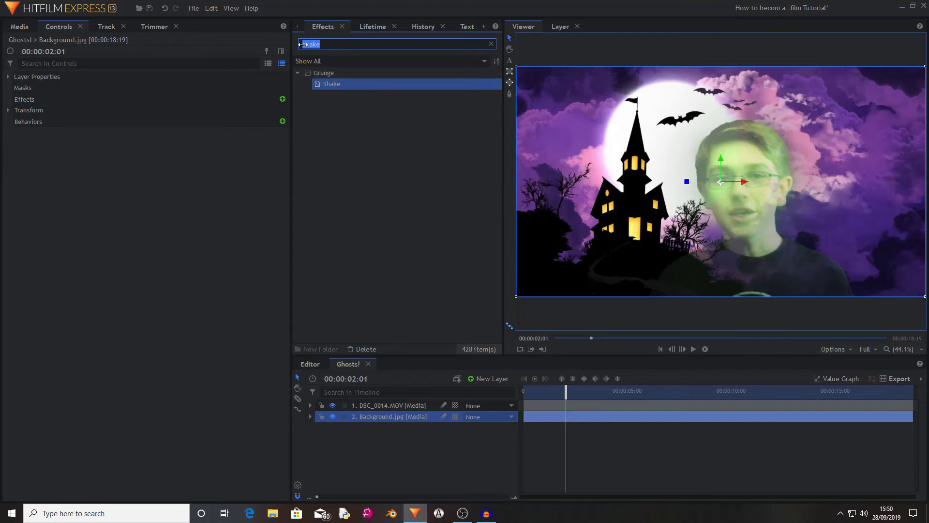
{"action": "key", "text": "BackSpace"}
{"action": "type", "text": "curves"}
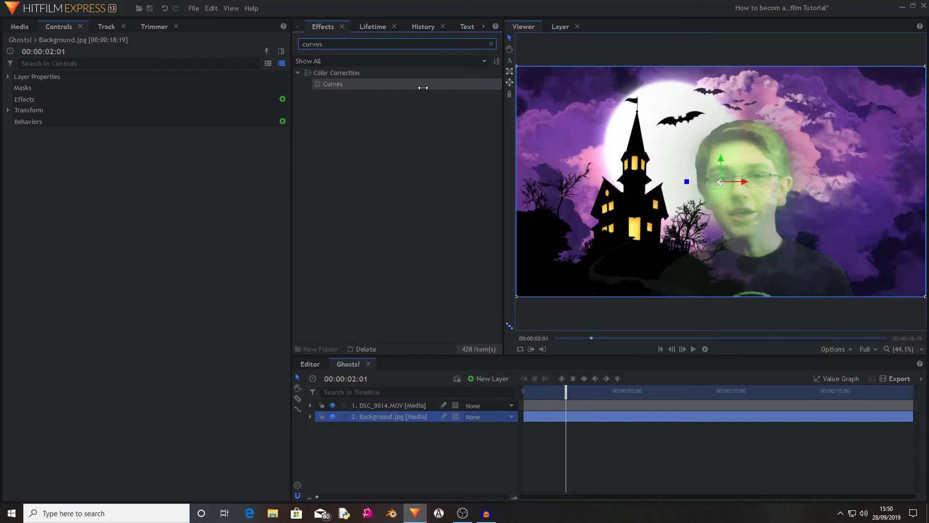
{"action": "left_click_drag", "start_coordinate": [415, 87], "coordinate": [413, 419]}
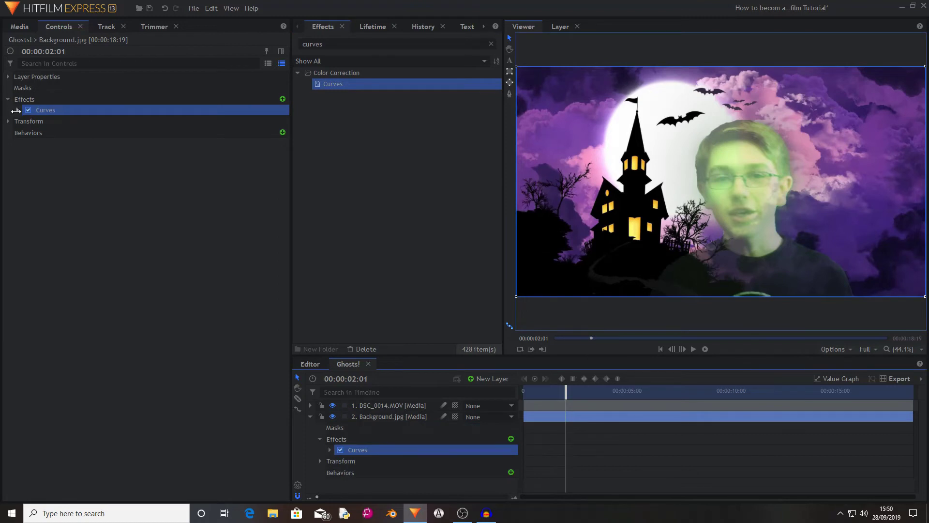
- Darken the background by lowering the white end of its Curves curve, and apply the Blur effect to the Background.jpg layer
{"action": "left_click", "coordinate": [17, 110]}
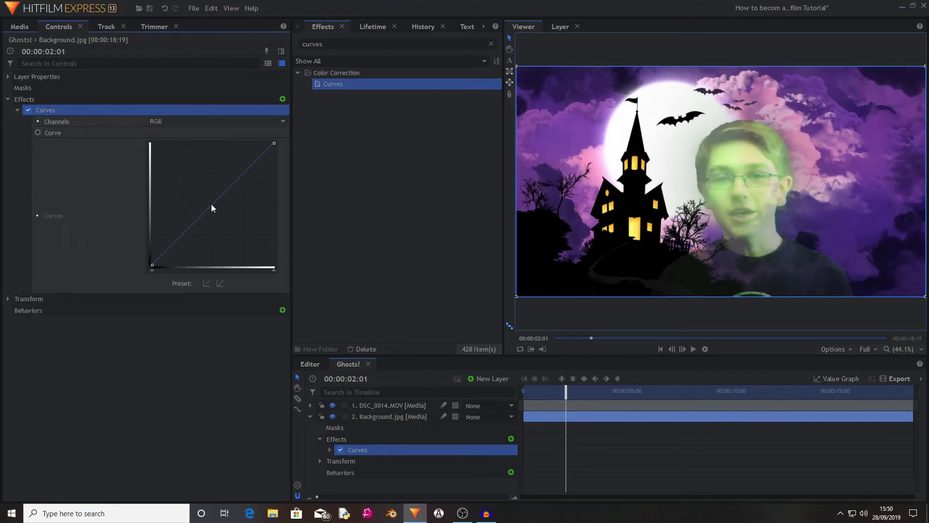
{"action": "left_click_drag", "start_coordinate": [274, 143], "coordinate": [283, 163]}
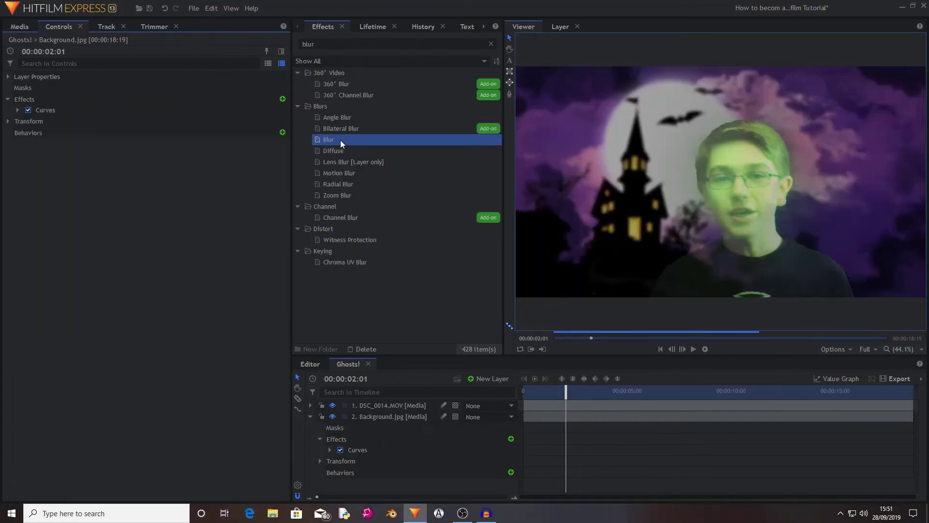
{"action": "left_click_drag", "start_coordinate": [341, 140], "coordinate": [110, 115]}
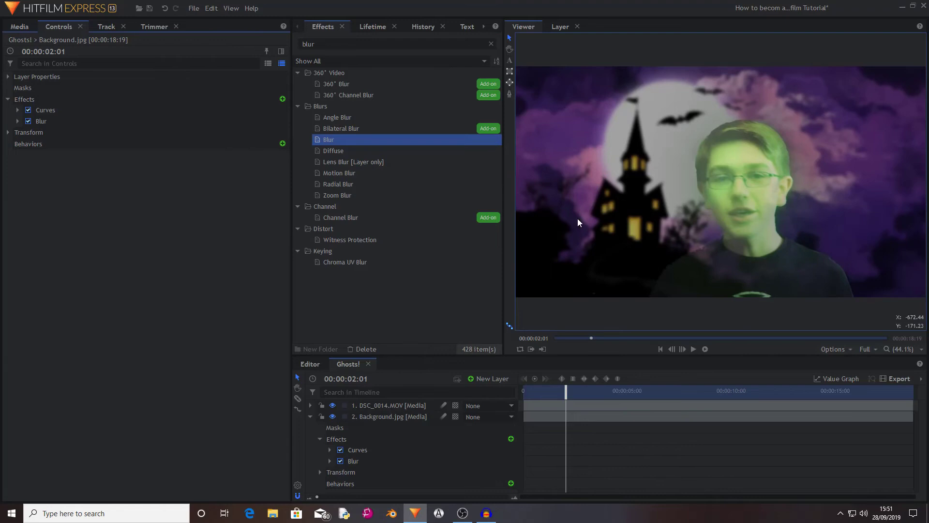
- Duplicate the Background.jpg layer and start a freehand mask on the copy along the moon's left edge up to its top
{"action": "left_click", "coordinate": [367, 417]}
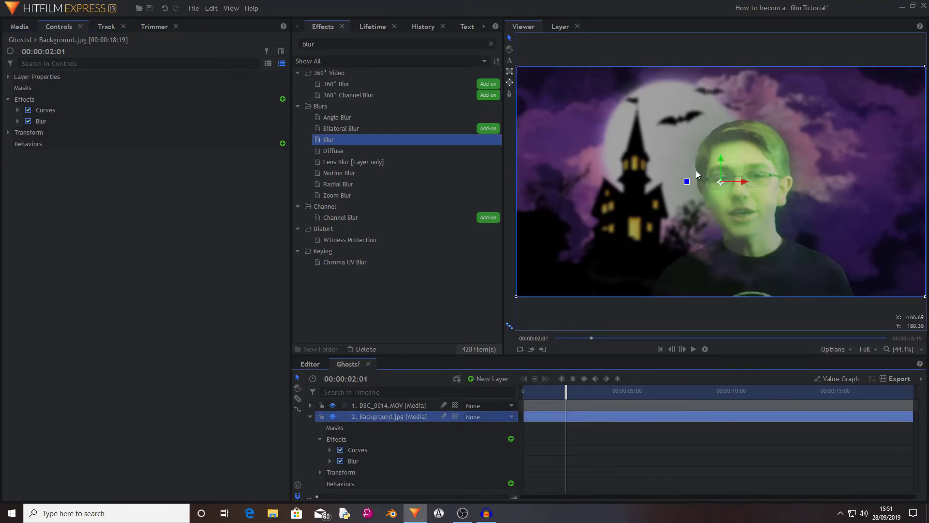
{"action": "key", "text": "ctrl+d"}
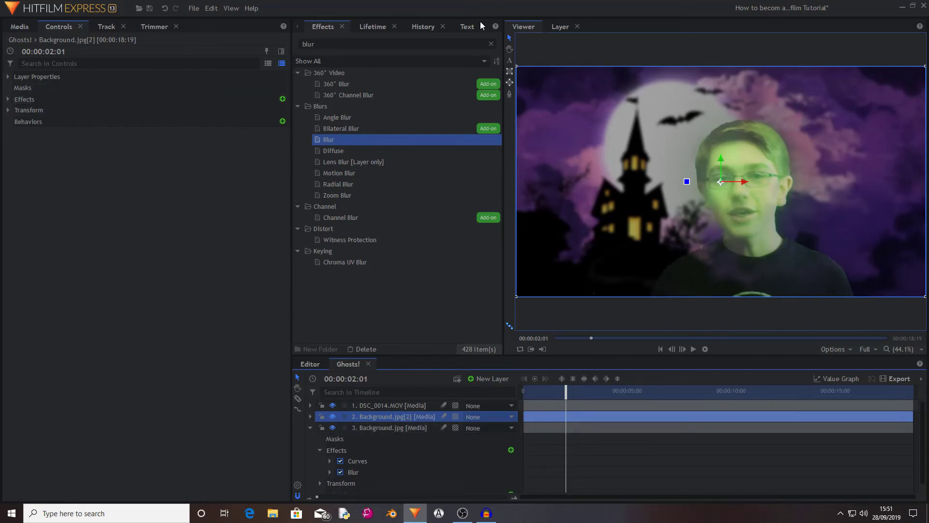
{"action": "left_click", "coordinate": [510, 95]}
{"action": "scroll", "coordinate": [605, 155], "scroll_direction": "up", "scroll_amount": 1}
{"action": "scroll", "coordinate": [639, 242], "scroll_direction": "up", "scroll_amount": 1}
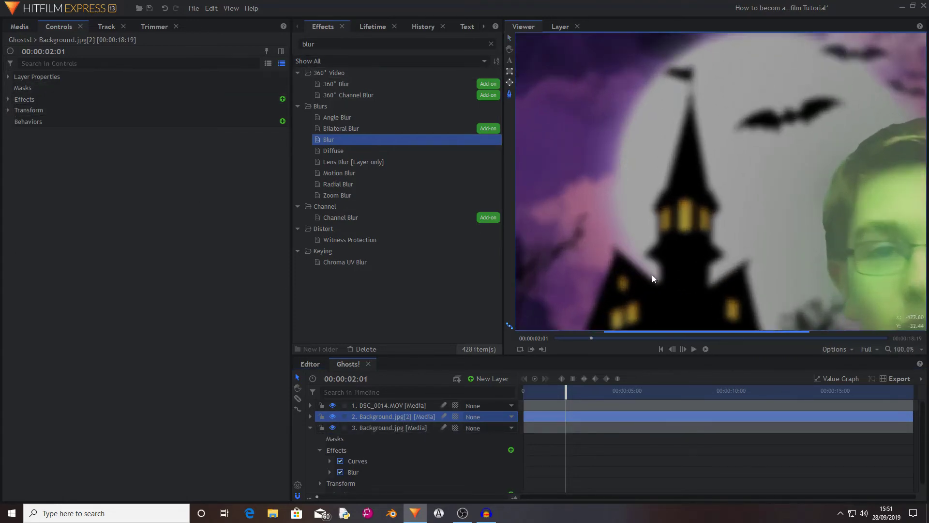
{"action": "left_click", "coordinate": [655, 277]}
{"action": "left_click", "coordinate": [636, 247]}
{"action": "left_click", "coordinate": [617, 182]}
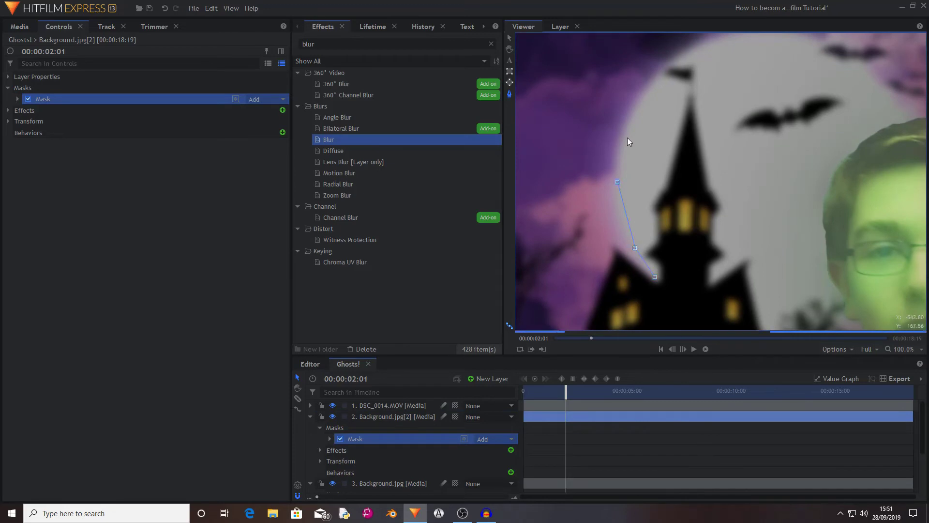
{"action": "left_click", "coordinate": [635, 106]}
{"action": "left_click_drag", "start_coordinate": [687, 112], "coordinate": [651, 219]}
{"action": "left_click", "coordinate": [638, 169]}
{"action": "left_click", "coordinate": [705, 139]}
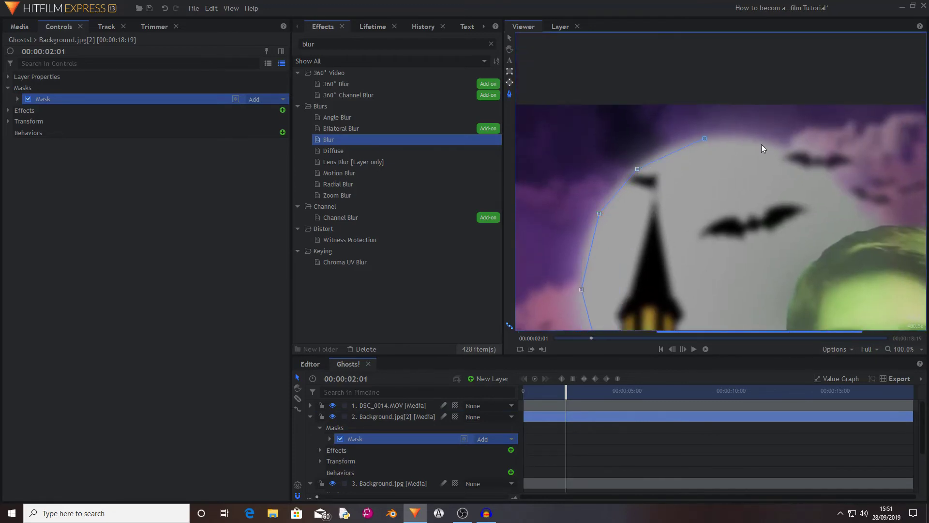
- Continue the mask around the moon's right edge and across the person's face to the base of the castle's right roof
{"action": "left_click_drag", "start_coordinate": [841, 176], "coordinate": [665, 176]}
{"action": "left_click", "coordinate": [660, 180]}
{"action": "left_click", "coordinate": [708, 222]}
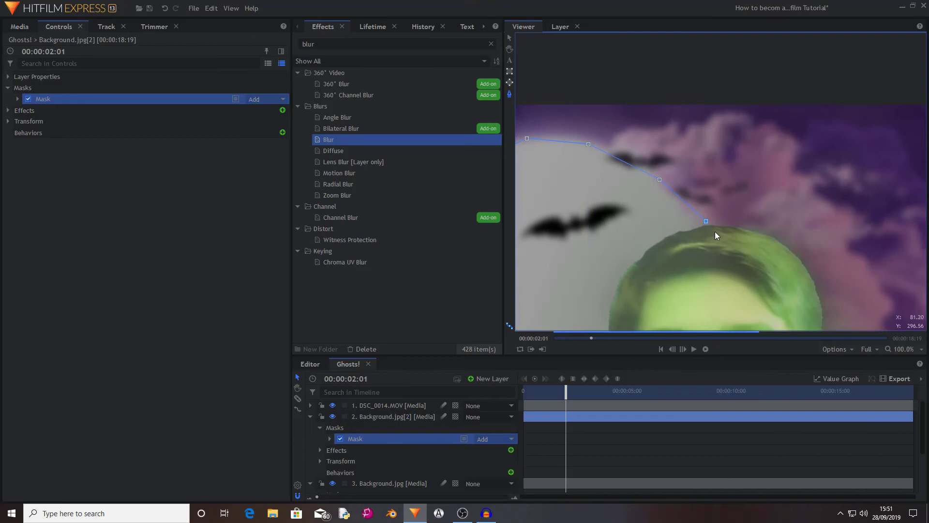
{"action": "left_click_drag", "start_coordinate": [703, 310], "coordinate": [693, 180]}
{"action": "left_click", "coordinate": [700, 167]}
{"action": "left_click", "coordinate": [681, 230]}
{"action": "left_click", "coordinate": [648, 261]}
{"action": "left_click", "coordinate": [612, 281]}
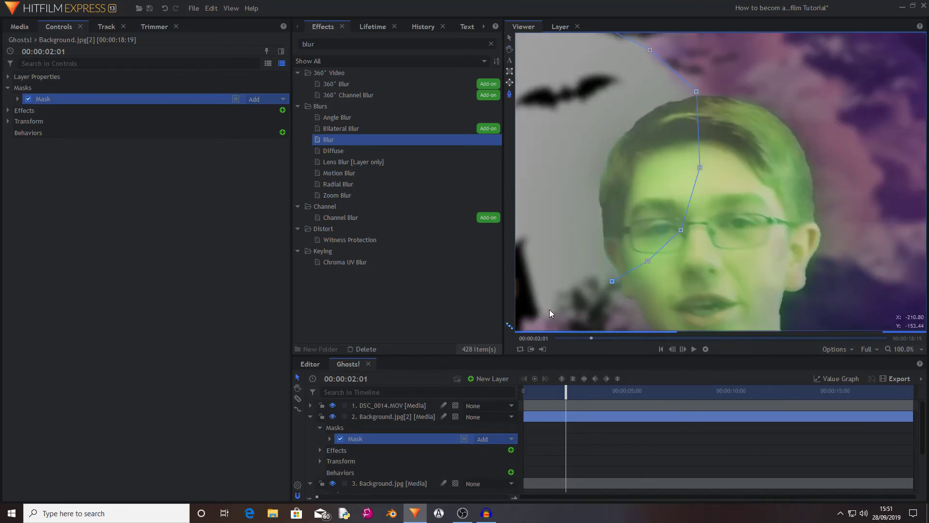
{"action": "left_click", "coordinate": [545, 309]}
- Trace the mask along the castle's right roof and up the right side of the tower to the base of the spire
{"action": "left_click_drag", "start_coordinate": [526, 245], "coordinate": [684, 216]}
{"action": "left_click", "coordinate": [684, 215]}
{"action": "left_click", "coordinate": [682, 210]}
{"action": "left_click", "coordinate": [649, 231]}
{"action": "left_click", "coordinate": [644, 215]}
{"action": "left_click", "coordinate": [663, 209]}
{"action": "left_click", "coordinate": [647, 190]}
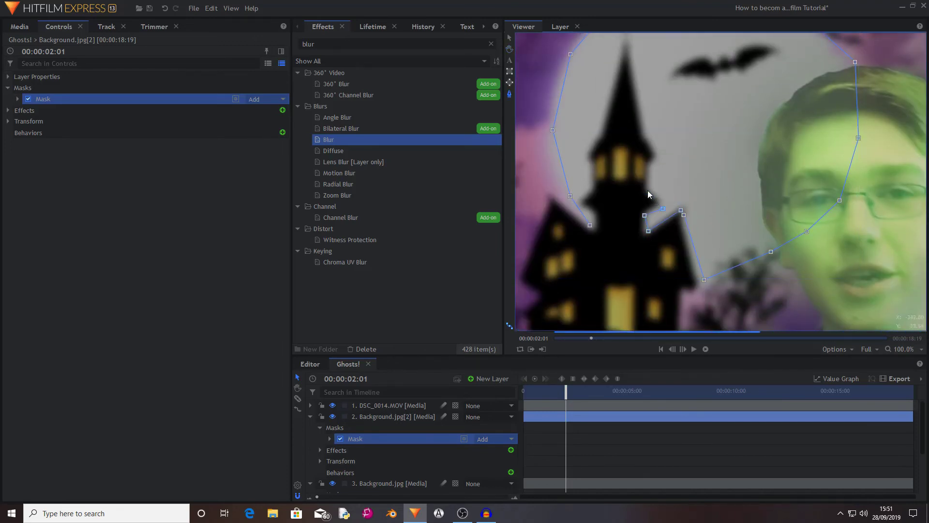
{"action": "left_click", "coordinate": [649, 166]}
{"action": "left_click", "coordinate": [656, 154]}
{"action": "left_click", "coordinate": [645, 139]}
- Trace the mask over the spire's tip and down the tower's left side, closing it at its starting point
{"action": "left_click_drag", "start_coordinate": [664, 104], "coordinate": [692, 193]}
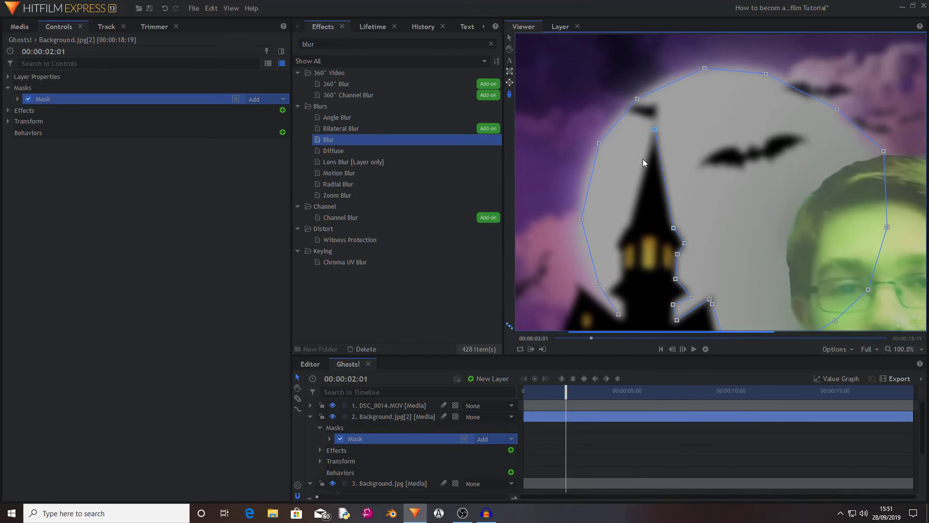
{"action": "left_click", "coordinate": [630, 225]}
{"action": "left_click", "coordinate": [619, 253]}
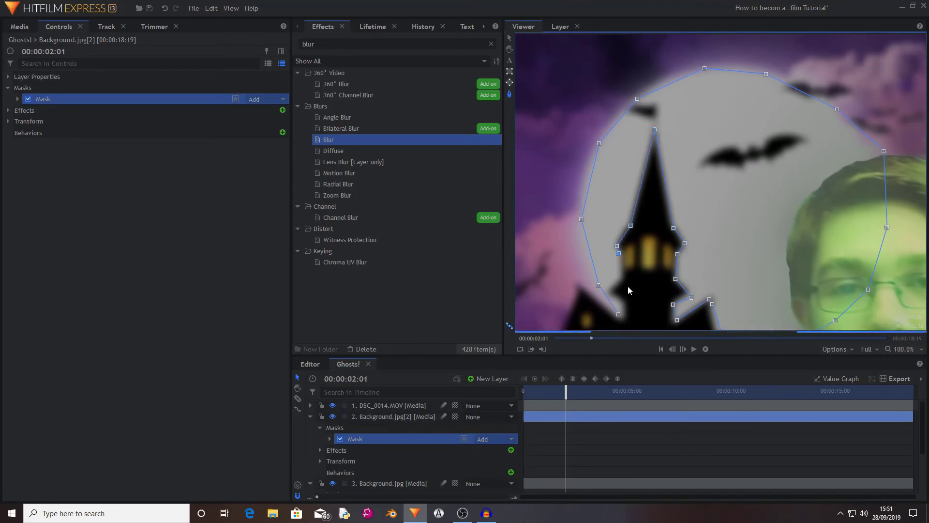
{"action": "left_click", "coordinate": [621, 277]}
{"action": "left_click", "coordinate": [612, 291]}
{"action": "left_click", "coordinate": [626, 307]}
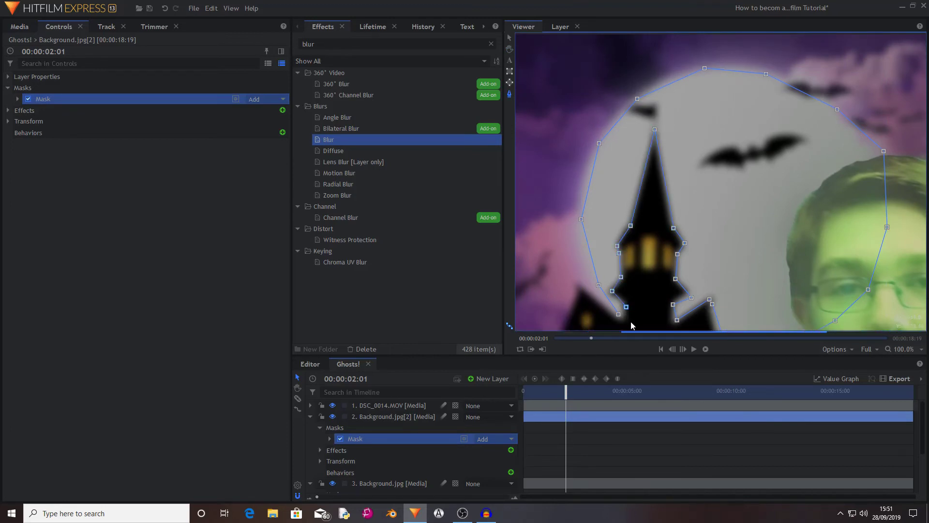
{"action": "left_click", "coordinate": [625, 321]}
{"action": "left_click", "coordinate": [619, 314]}
{"action": "scroll", "coordinate": [755, 199], "scroll_direction": "down", "scroll_amount": 4}
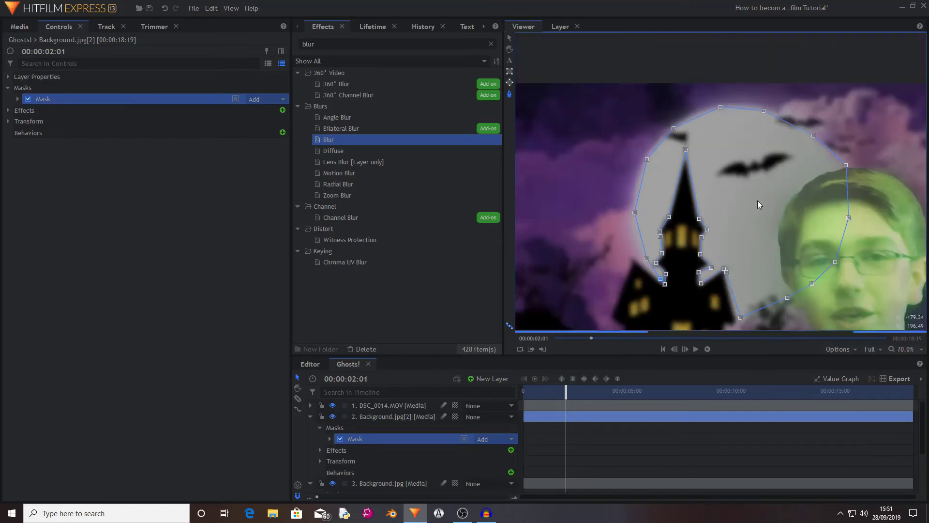
- Delete the Curves effect from the duplicated background layer, keeping its Blur effect
{"action": "left_click", "coordinate": [312, 419]}
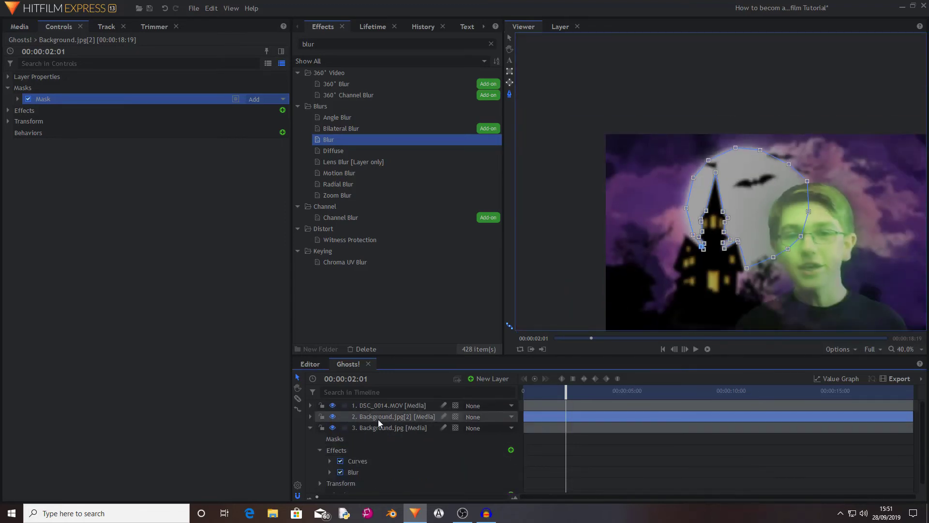
{"action": "left_click", "coordinate": [312, 428]}
{"action": "left_click", "coordinate": [311, 417]}
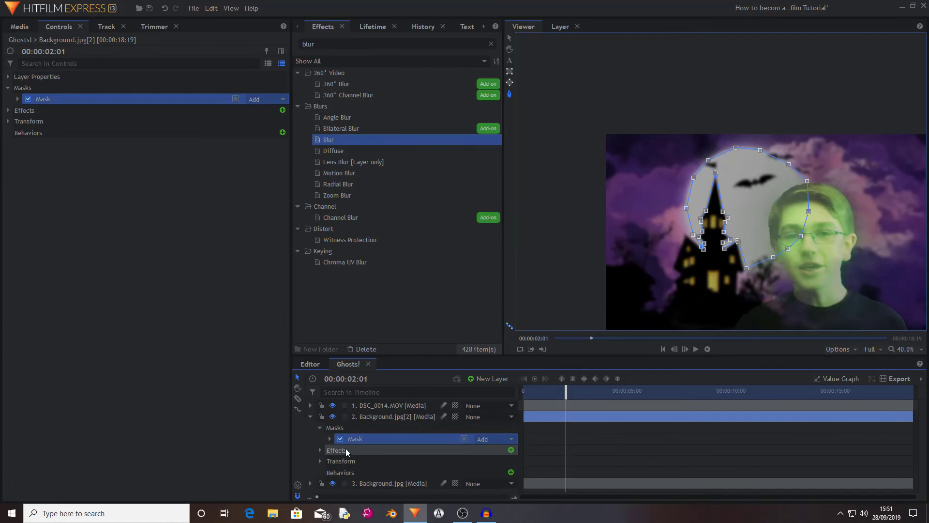
{"action": "left_click", "coordinate": [320, 450]}
{"action": "left_click", "coordinate": [362, 466]}
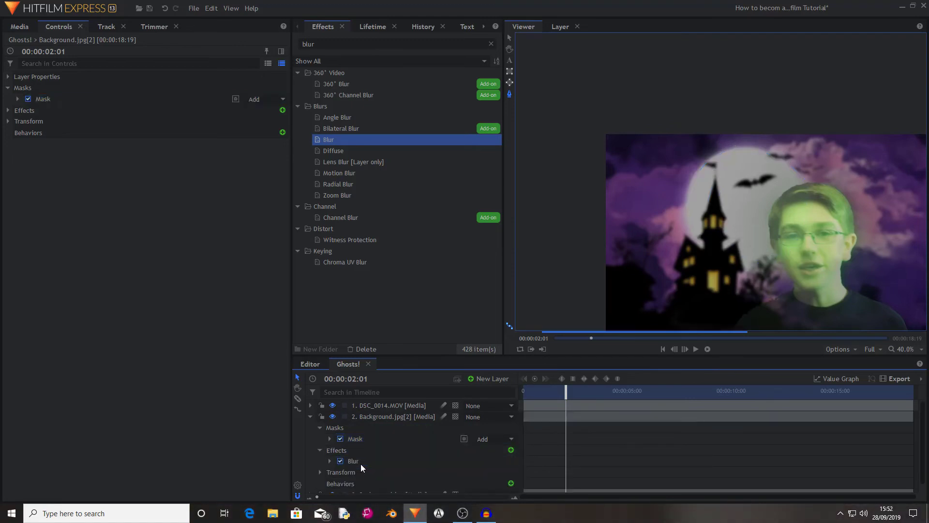
{"action": "key", "text": "Delete"}
- Set the moon mask's Roundness to 60 px and check its outline against the moon
{"action": "left_click", "coordinate": [380, 417]}
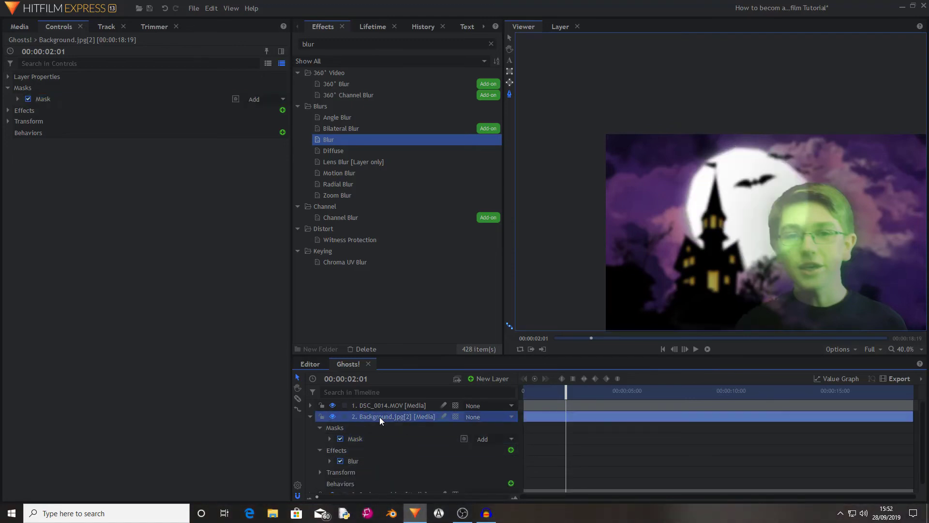
{"action": "left_click", "coordinate": [17, 99]}
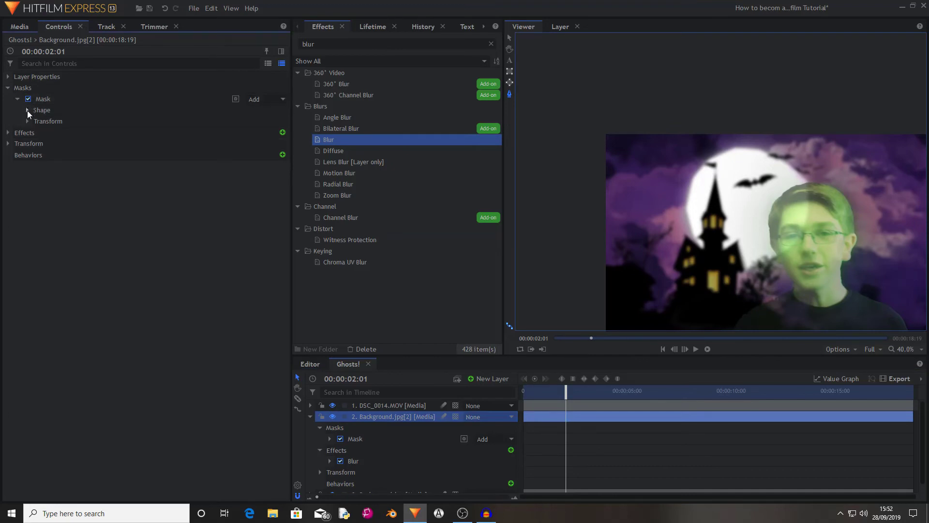
{"action": "left_click", "coordinate": [27, 110]}
{"action": "left_click_drag", "start_coordinate": [149, 154], "coordinate": [151, 155]}
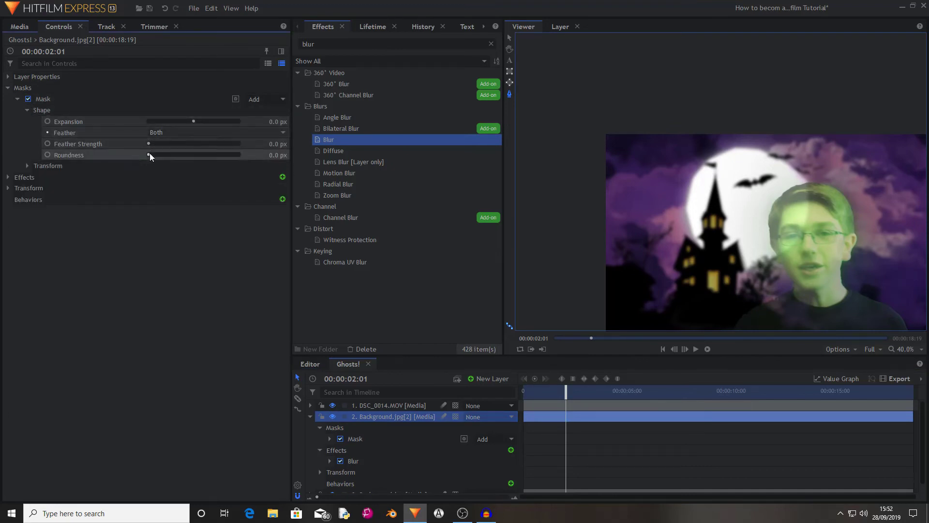
{"action": "left_click", "coordinate": [161, 245]}
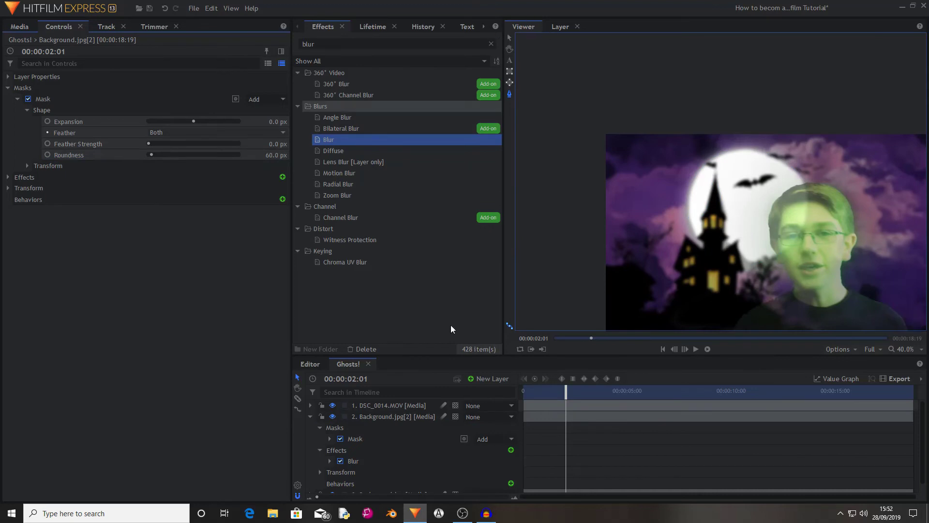
{"action": "left_click", "coordinate": [394, 450]}
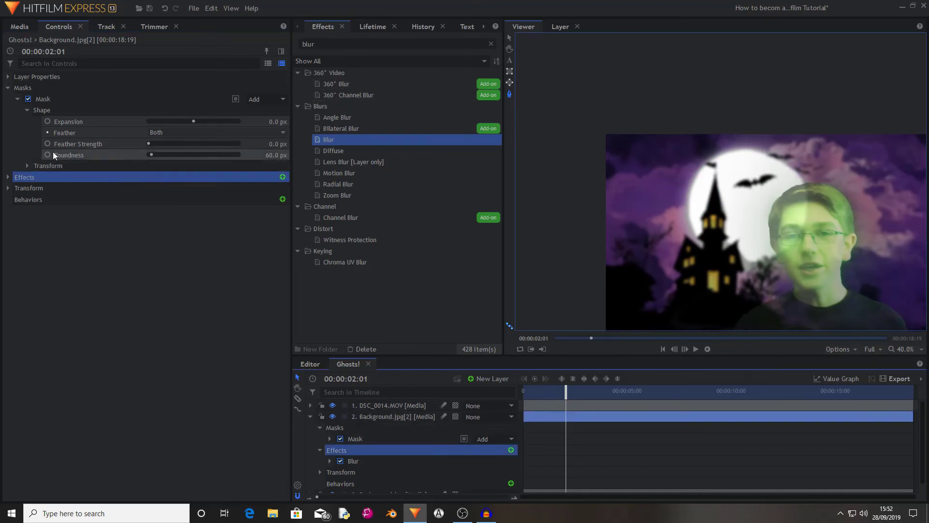
{"action": "left_click", "coordinate": [32, 99]}
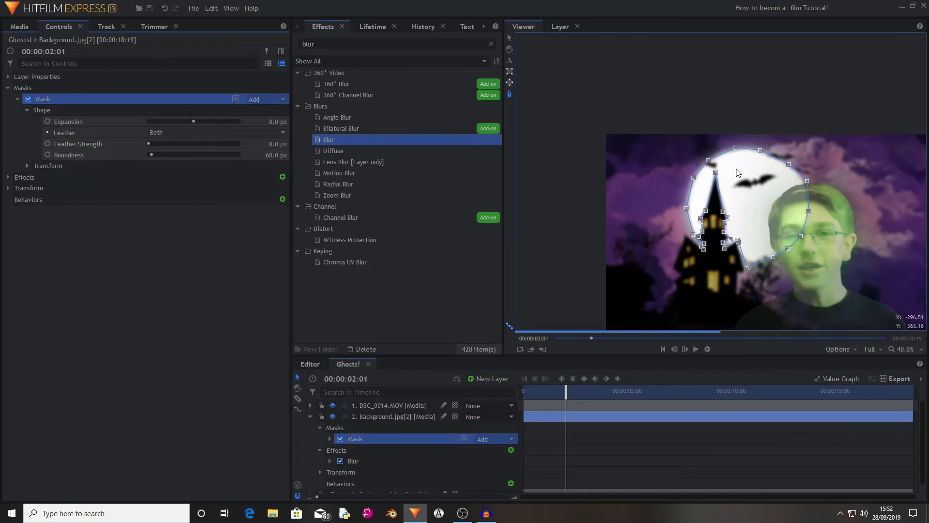
{"action": "scroll", "coordinate": [738, 173], "scroll_direction": "up", "scroll_amount": 3}
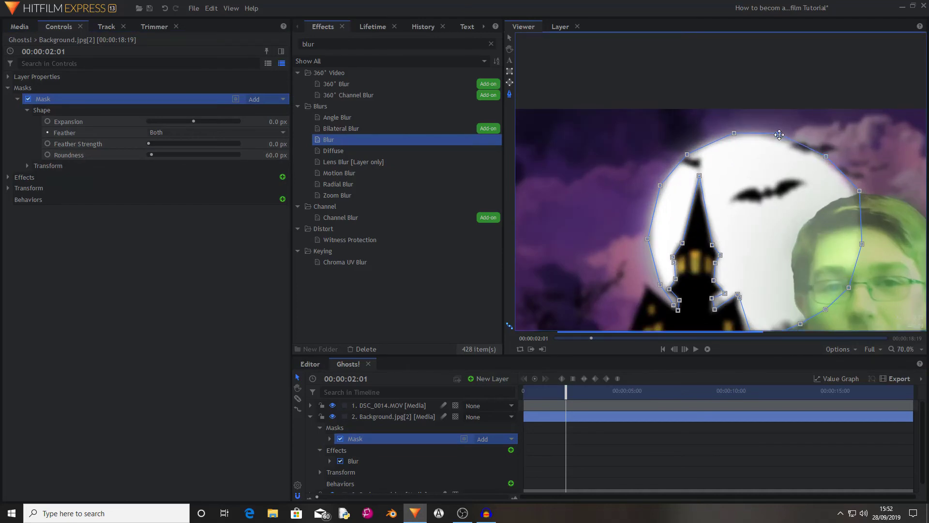
{"action": "left_click", "coordinate": [221, 400]}
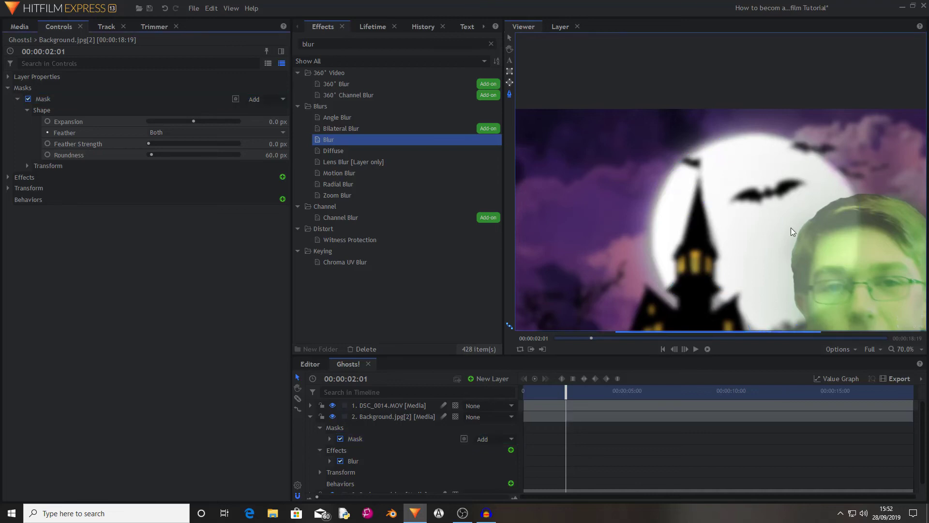
{"action": "scroll", "coordinate": [792, 230], "scroll_direction": "down", "scroll_amount": 4}
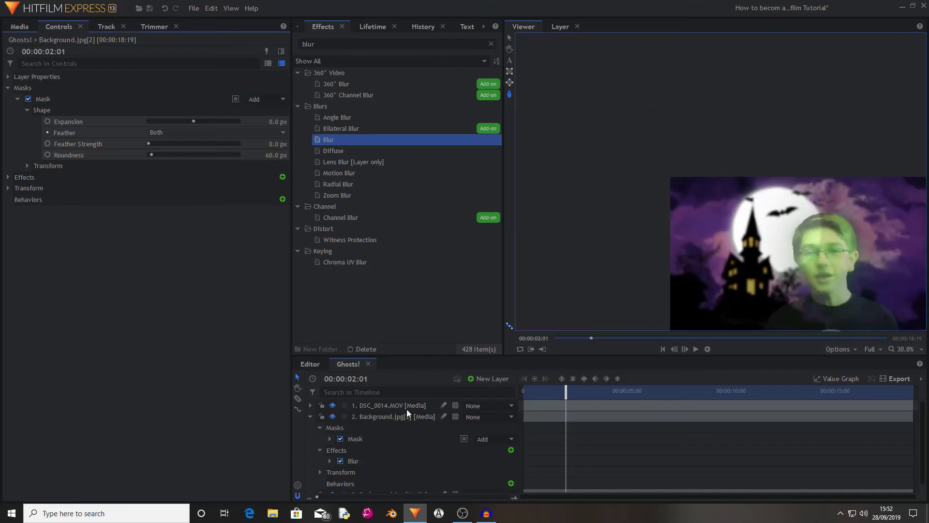
- Draw a four-point mask around the tower's middle window on the duplicated background layer
{"action": "left_click", "coordinate": [327, 417]}
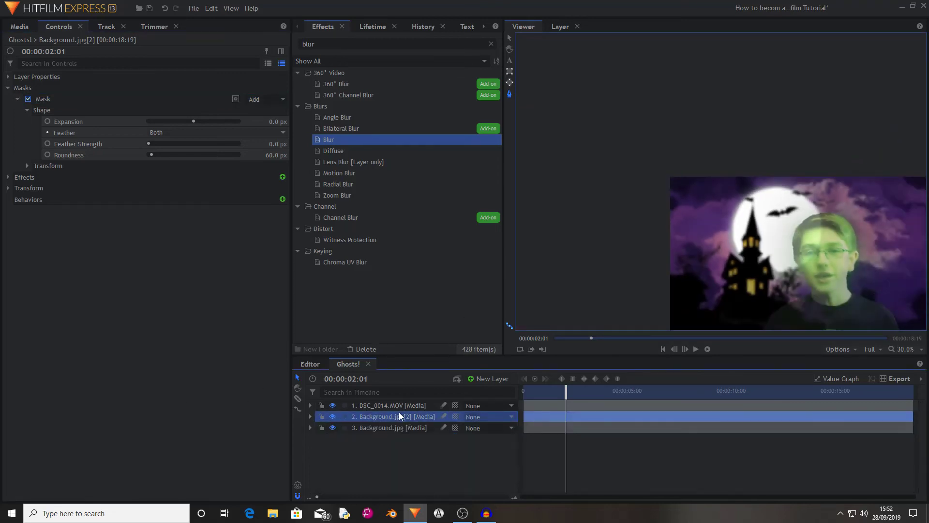
{"action": "scroll", "coordinate": [780, 283], "scroll_direction": "up", "scroll_amount": 2}
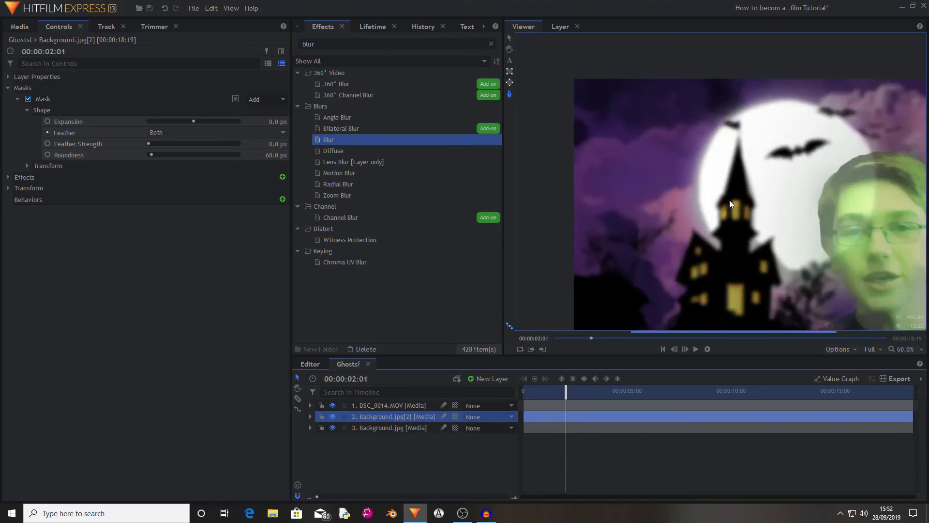
{"action": "left_click", "coordinate": [730, 201]}
{"action": "scroll", "coordinate": [737, 202], "scroll_direction": "up", "scroll_amount": 5}
{"action": "left_click", "coordinate": [742, 201]}
{"action": "left_click", "coordinate": [745, 239]}
{"action": "left_click", "coordinate": [730, 240]}
{"action": "left_click", "coordinate": [723, 200]}
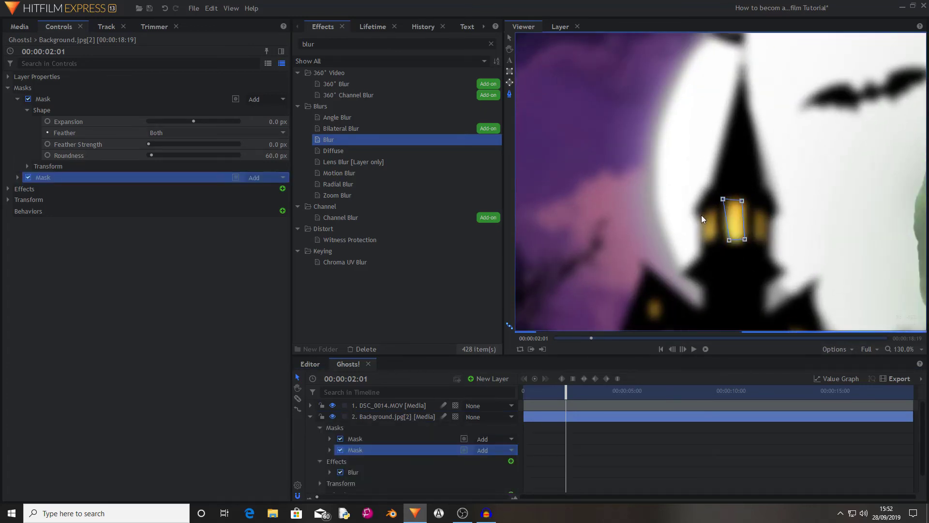
- Add a four-point mask around the tower's left window on the same layer
{"action": "left_click", "coordinate": [636, 242]}
{"action": "left_click", "coordinate": [704, 215]}
{"action": "left_click", "coordinate": [714, 208]}
{"action": "left_click", "coordinate": [715, 239]}
{"action": "left_click", "coordinate": [704, 243]}
{"action": "left_click", "coordinate": [704, 215]}
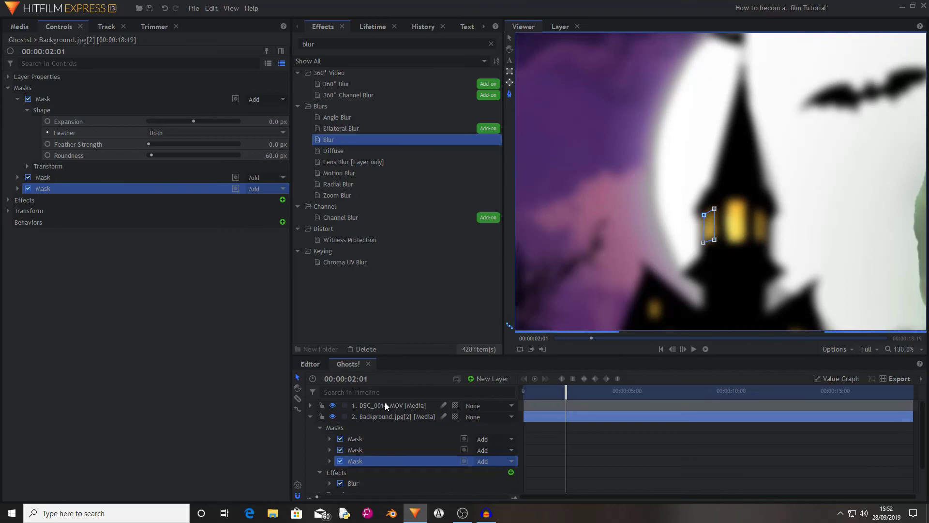
- Add a four-point mask around the tower's right window on the duplicated background layer
{"action": "left_click", "coordinate": [386, 416]}
{"action": "left_click", "coordinate": [758, 211]}
{"action": "left_click", "coordinate": [755, 237]}
{"action": "left_click", "coordinate": [767, 238]}
{"action": "left_click", "coordinate": [766, 214]}
{"action": "left_click", "coordinate": [758, 212]}
- Add a small four-point mask around the upper window of the castle's left wing
{"action": "key", "text": "h"}
{"action": "left_click_drag", "start_coordinate": [663, 246], "coordinate": [645, 183]}
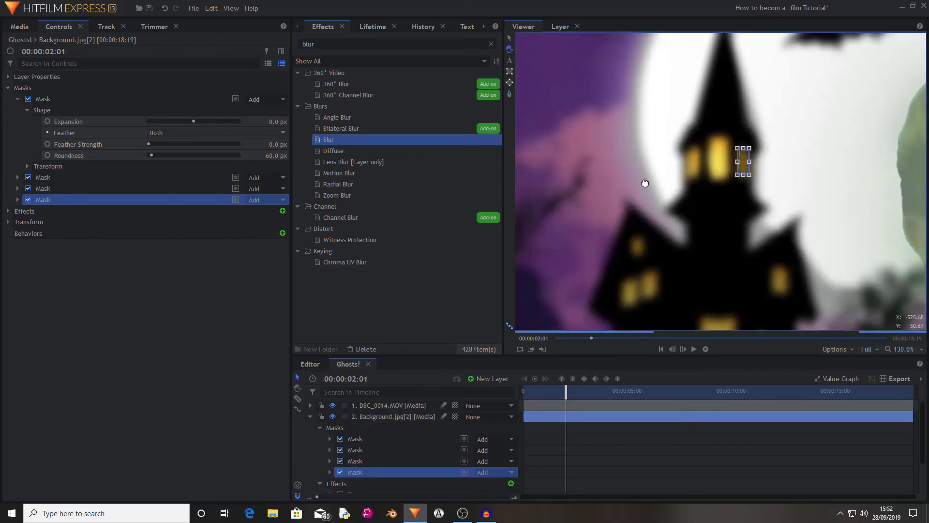
{"action": "left_click", "coordinate": [631, 222]}
{"action": "left_click", "coordinate": [640, 222]}
{"action": "left_click", "coordinate": [641, 234]}
{"action": "left_click", "coordinate": [634, 237]}
{"action": "left_click", "coordinate": [631, 222]}
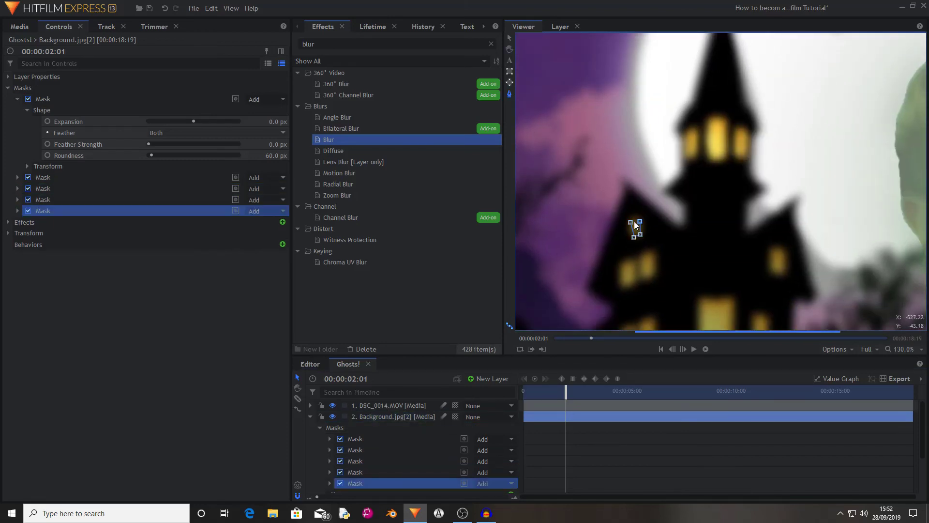
- Add a four-point mask around the upper window of the castle's right wing on the duplicated background layer
{"action": "left_click", "coordinate": [405, 417]}
{"action": "left_click", "coordinate": [774, 250]}
{"action": "left_click", "coordinate": [771, 272]}
{"action": "left_click", "coordinate": [785, 270]}
{"action": "left_click", "coordinate": [784, 252]}
{"action": "left_click", "coordinate": [774, 251]}
- Add one four-point mask enclosing the pair of middle windows in the castle's left wing
{"action": "left_click", "coordinate": [413, 409]}
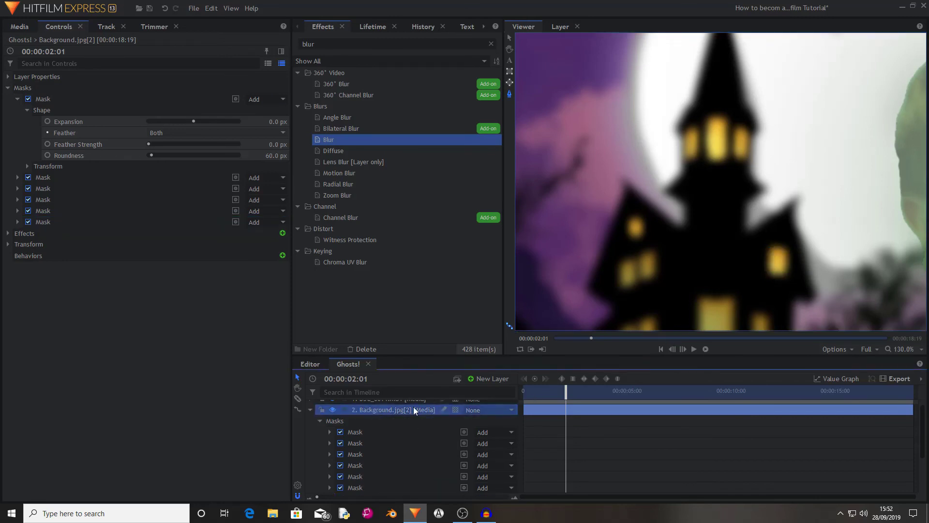
{"action": "left_click_drag", "start_coordinate": [623, 272], "coordinate": [654, 197]}
{"action": "left_click", "coordinate": [654, 191]}
{"action": "left_click", "coordinate": [680, 175]}
{"action": "left_click", "coordinate": [685, 199]}
{"action": "left_click", "coordinate": [654, 214]}
{"action": "left_click", "coordinate": [654, 191]}
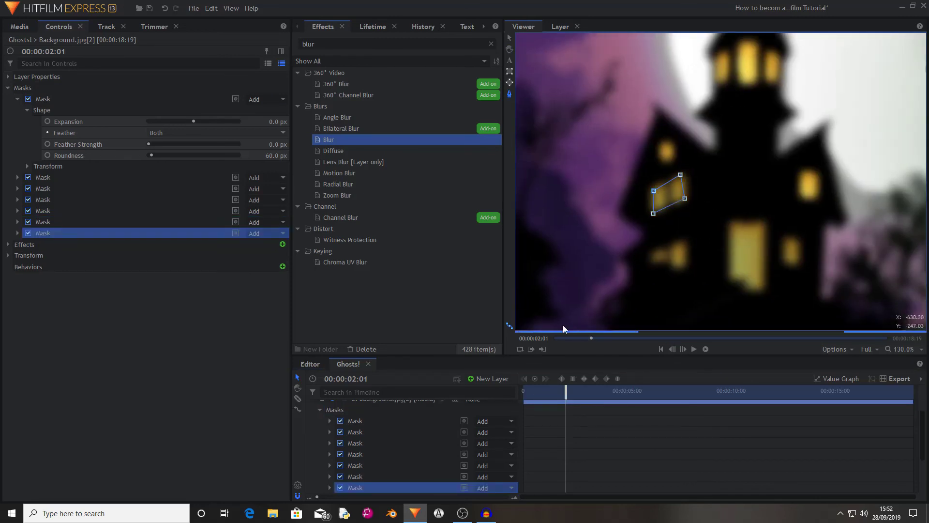
- Add a four-point mask around the castle's lit front door on the duplicated background layer
{"action": "scroll", "coordinate": [392, 416], "scroll_direction": "up", "scroll_amount": 1}
{"action": "left_click", "coordinate": [394, 416]}
{"action": "left_click", "coordinate": [726, 219]}
{"action": "left_click", "coordinate": [725, 284]}
{"action": "left_click", "coordinate": [780, 295]}
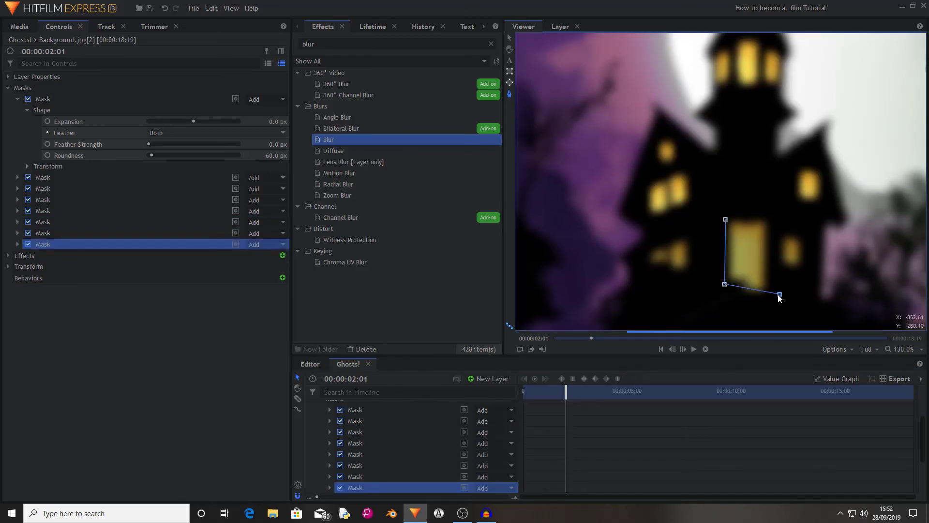
{"action": "left_click", "coordinate": [774, 219]}
{"action": "left_click", "coordinate": [725, 219]}
- Add one four-point mask enclosing the pair of lower windows in the castle's left wing
{"action": "scroll", "coordinate": [404, 422], "scroll_direction": "up", "scroll_amount": 1}
{"action": "left_click", "coordinate": [397, 429]}
{"action": "left_click", "coordinate": [396, 417]}
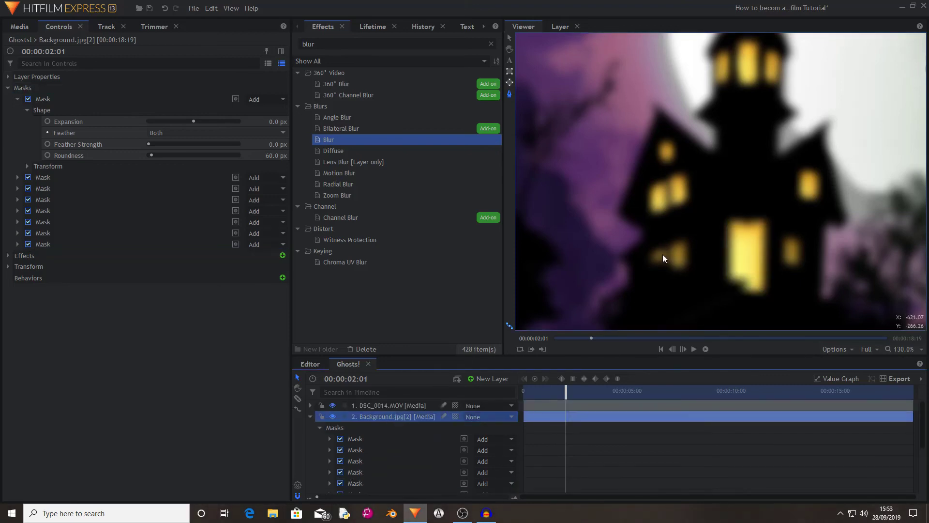
{"action": "left_click", "coordinate": [650, 251]}
{"action": "left_click", "coordinate": [694, 237]}
{"action": "left_click", "coordinate": [691, 272]}
{"action": "left_click", "coordinate": [648, 273]}
{"action": "left_click", "coordinate": [649, 251]}
- Add a small four-point mask around the lower window of the castle's right wing
{"action": "scroll", "coordinate": [420, 421], "scroll_direction": "up", "scroll_amount": 1}
{"action": "left_click", "coordinate": [420, 418]}
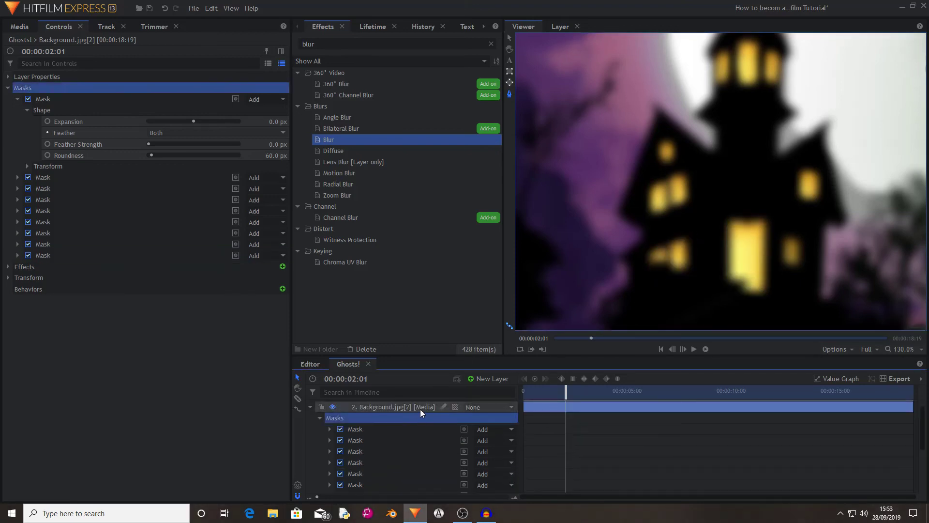
{"action": "left_click", "coordinate": [785, 238]}
{"action": "left_click", "coordinate": [783, 270]}
{"action": "left_click", "coordinate": [801, 266]}
{"action": "left_click", "coordinate": [801, 239]}
{"action": "left_click", "coordinate": [786, 238]}
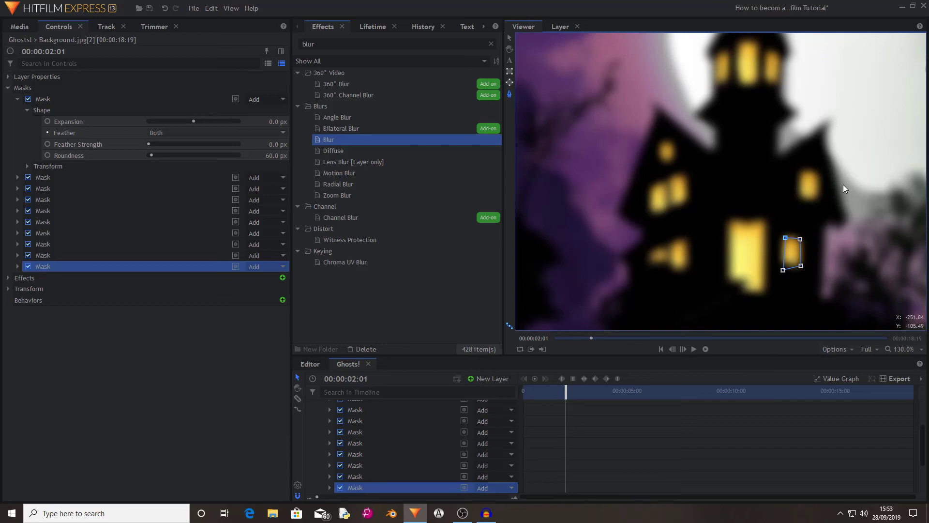
- Collapse and deselect the duplicated background layer, and save the project
{"action": "scroll", "coordinate": [730, 253], "scroll_direction": "down", "scroll_amount": 9}
{"action": "scroll", "coordinate": [404, 407], "scroll_direction": "up", "scroll_amount": 3}
{"action": "left_click", "coordinate": [311, 417]}
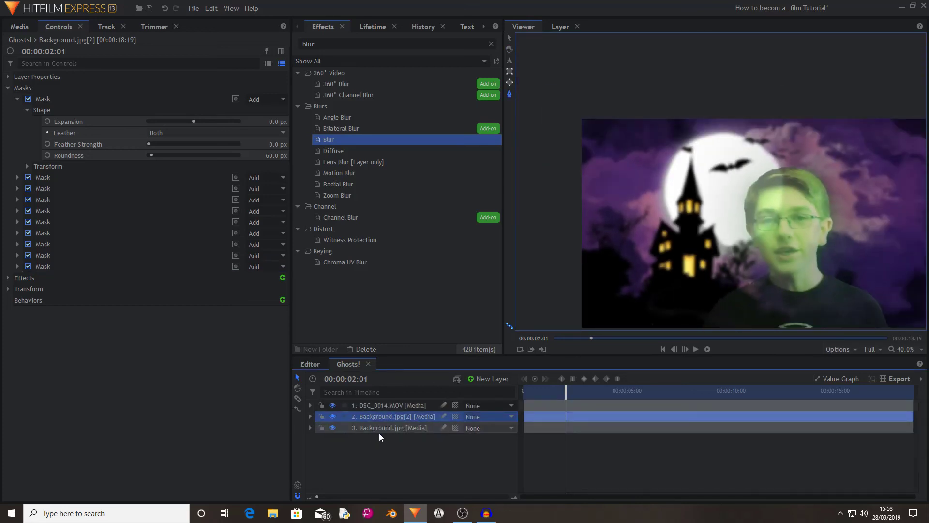
{"action": "left_click", "coordinate": [380, 437]}
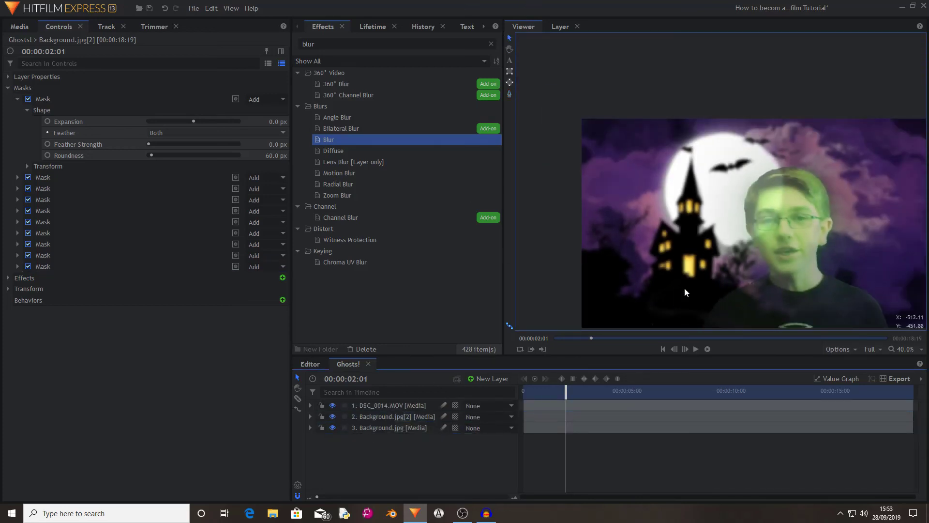
{"action": "scroll", "coordinate": [780, 274], "scroll_direction": "down", "scroll_amount": 1}
{"action": "left_click", "coordinate": [913, 350]}
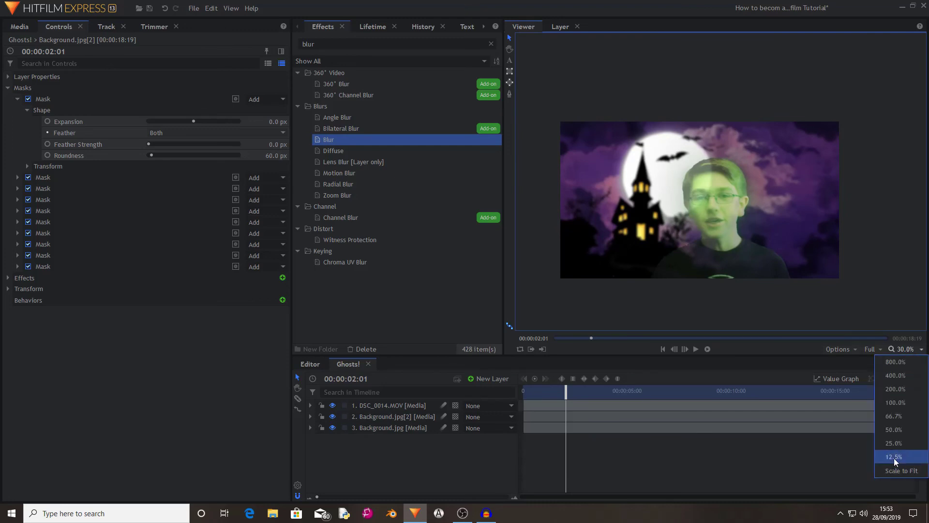
{"action": "left_click", "coordinate": [898, 464]}
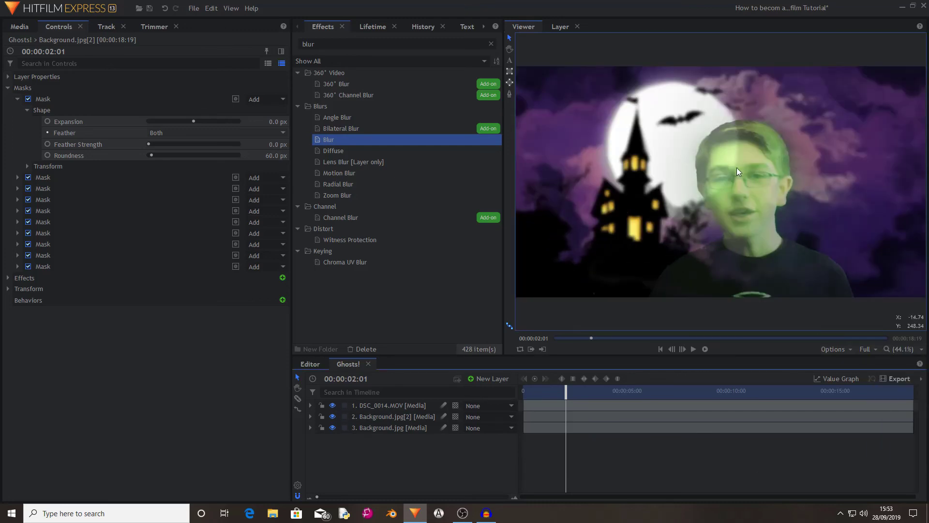
{"action": "scroll", "coordinate": [783, 138], "scroll_direction": "up", "scroll_amount": 2}
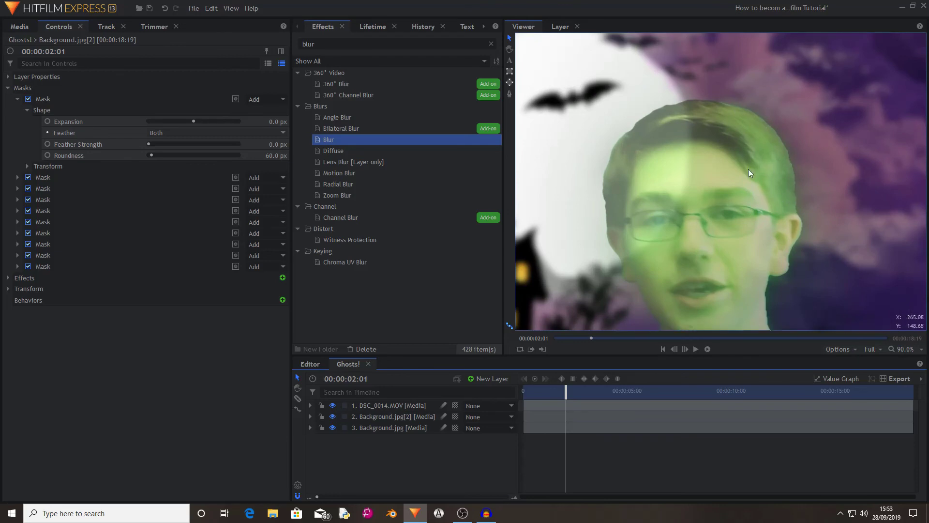
{"action": "left_click", "coordinate": [150, 8]}
- Find the Light Wrap effect and apply it to the DSC_0014.MOV ghost layer
{"action": "left_click", "coordinate": [343, 42]}
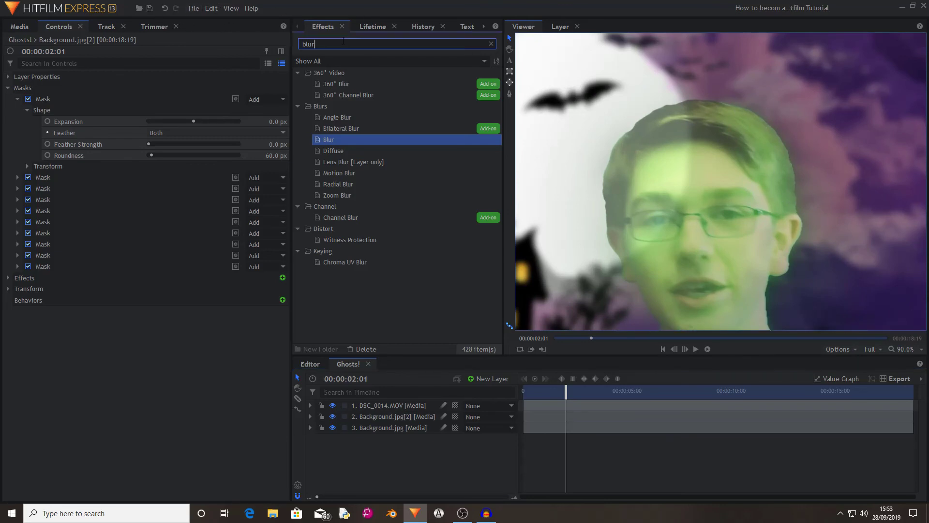
{"action": "type", "text": "light wrap"}
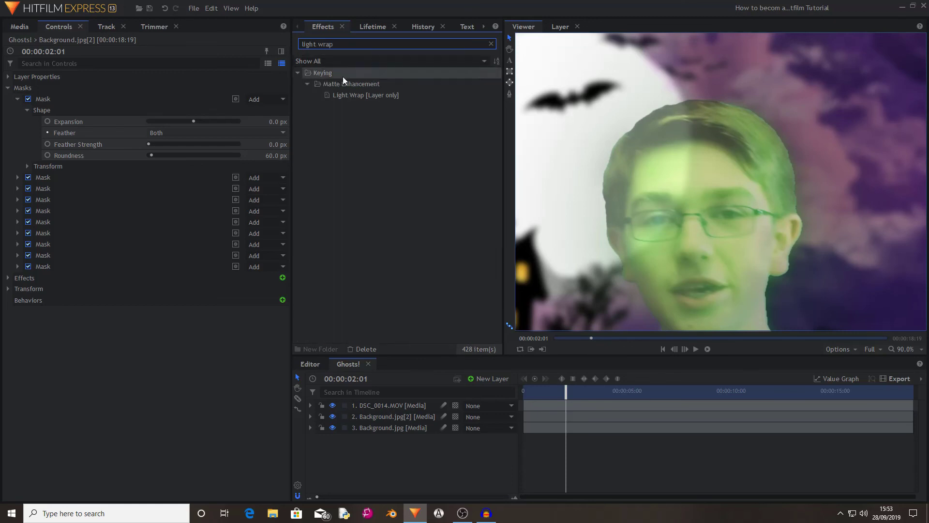
{"action": "left_click_drag", "start_coordinate": [365, 95], "coordinate": [446, 174]}
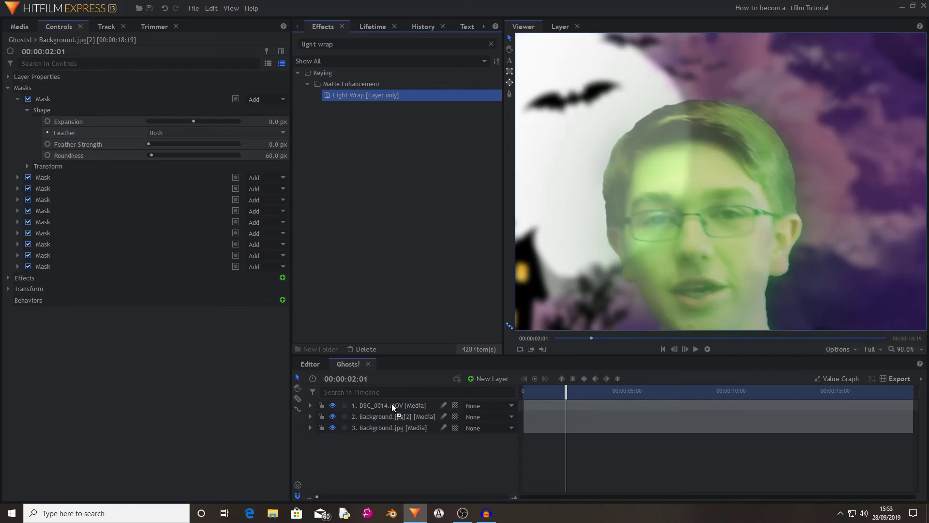
{"action": "left_click_drag", "start_coordinate": [391, 403], "coordinate": [392, 404]}
{"action": "scroll", "coordinate": [387, 431], "scroll_direction": "up", "scroll_amount": 5}
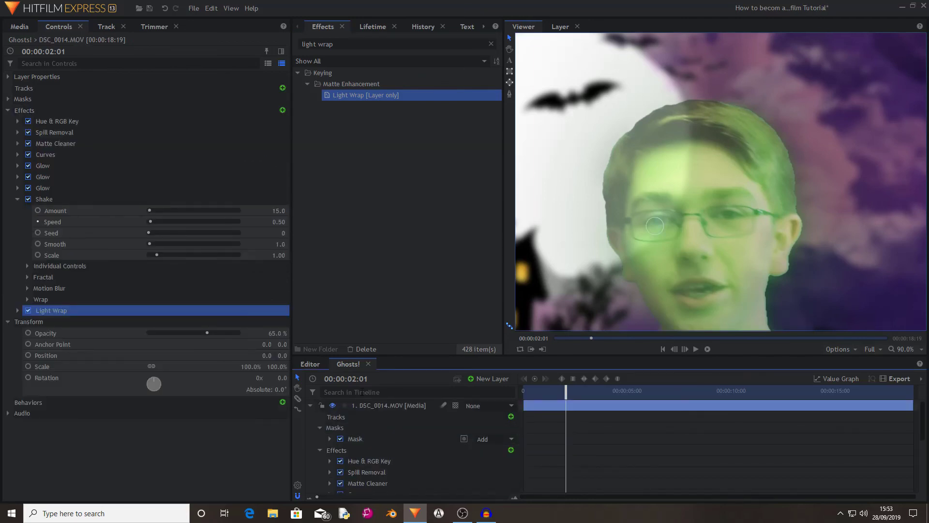
- Set the Light Wrap effect's source layer to 3. Background.jpg
{"action": "left_click", "coordinate": [8, 322]}
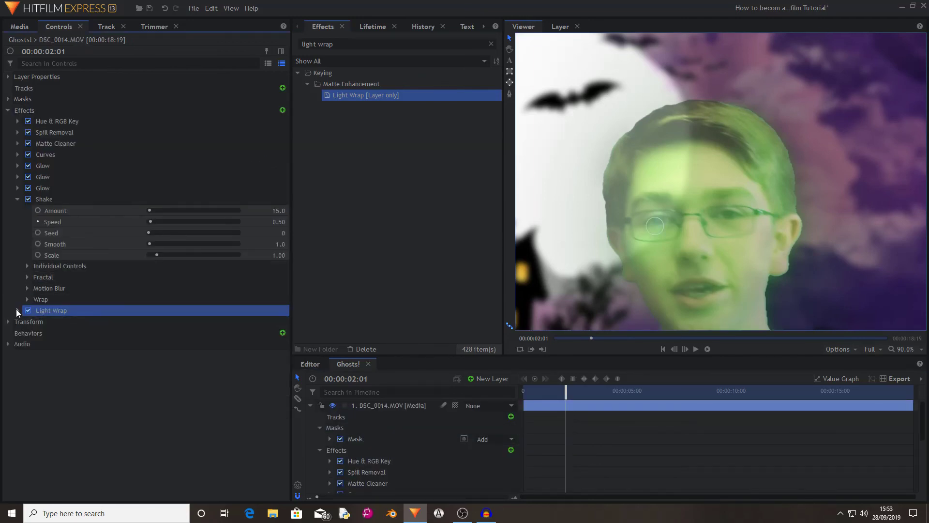
{"action": "left_click", "coordinate": [17, 310]}
{"action": "left_click", "coordinate": [87, 320]}
{"action": "left_click", "coordinate": [161, 322]}
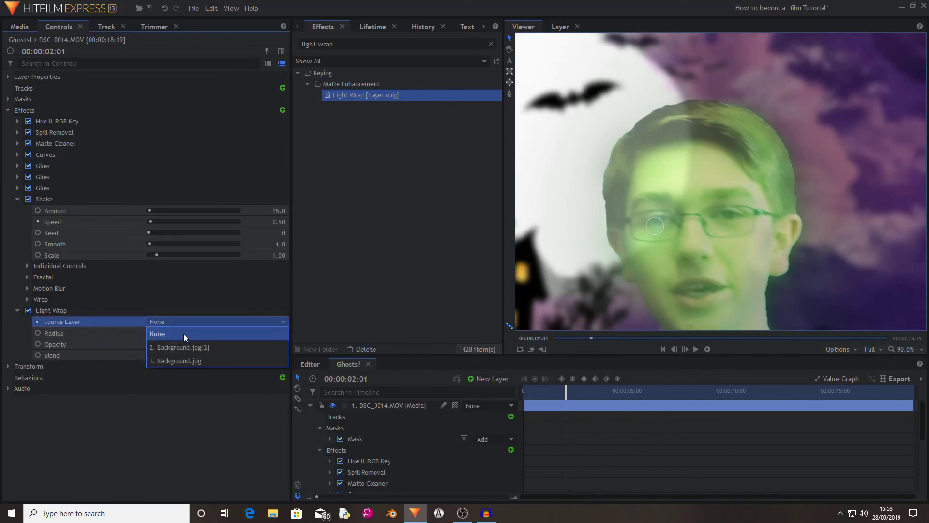
{"action": "left_click", "coordinate": [194, 359]}
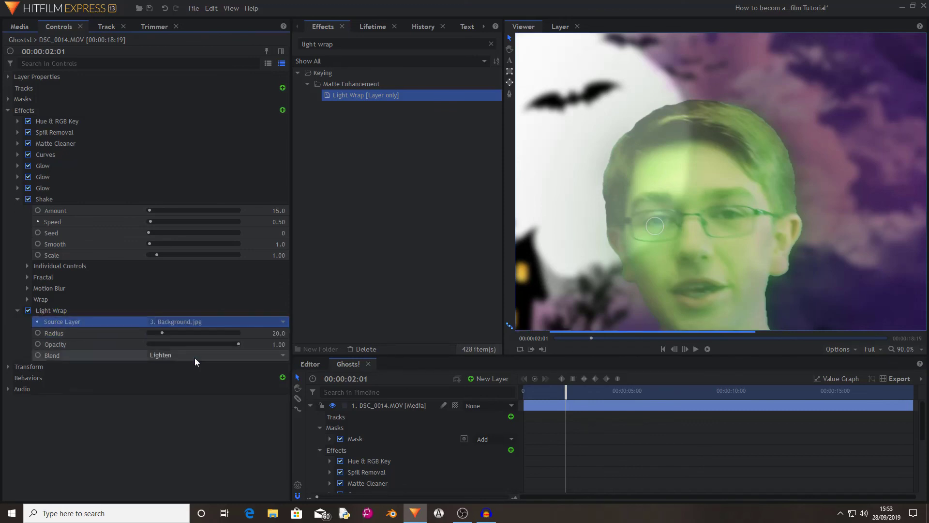
- Compare the ghost with Light Wrap disabled and enabled, and set its radius to 25
{"action": "left_click", "coordinate": [28, 311]}
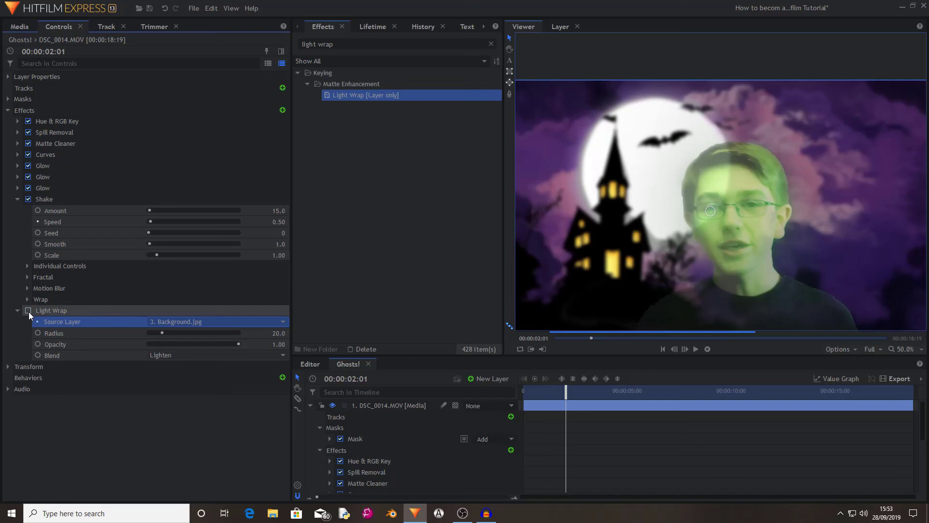
{"action": "left_click", "coordinate": [28, 311]}
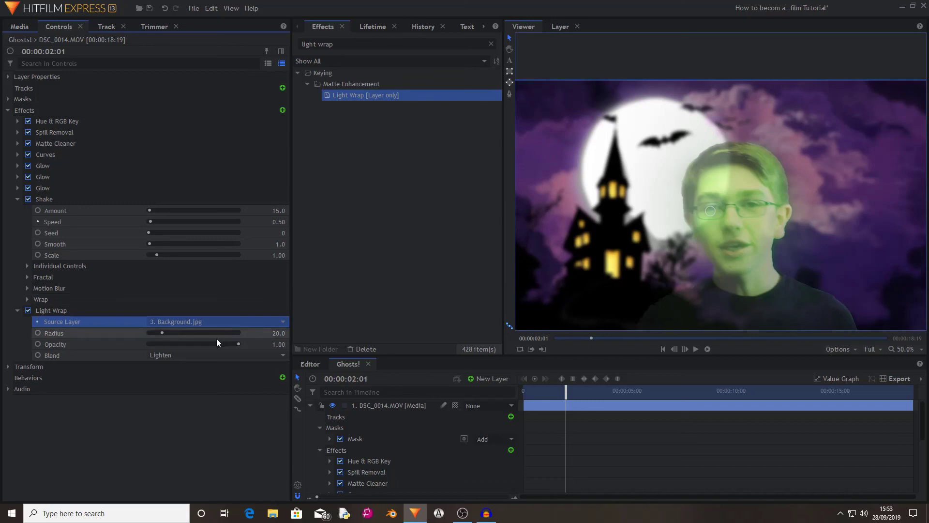
{"action": "left_click_drag", "start_coordinate": [162, 333], "coordinate": [165, 334]}
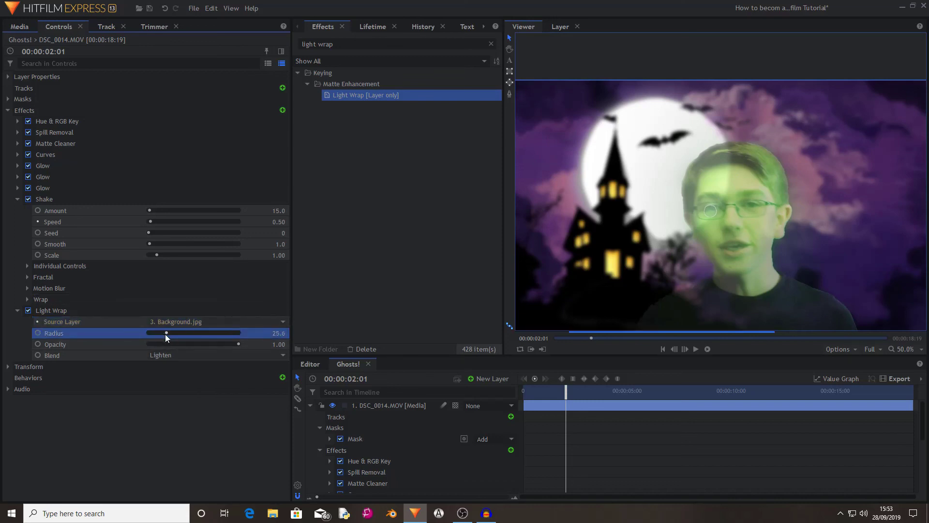